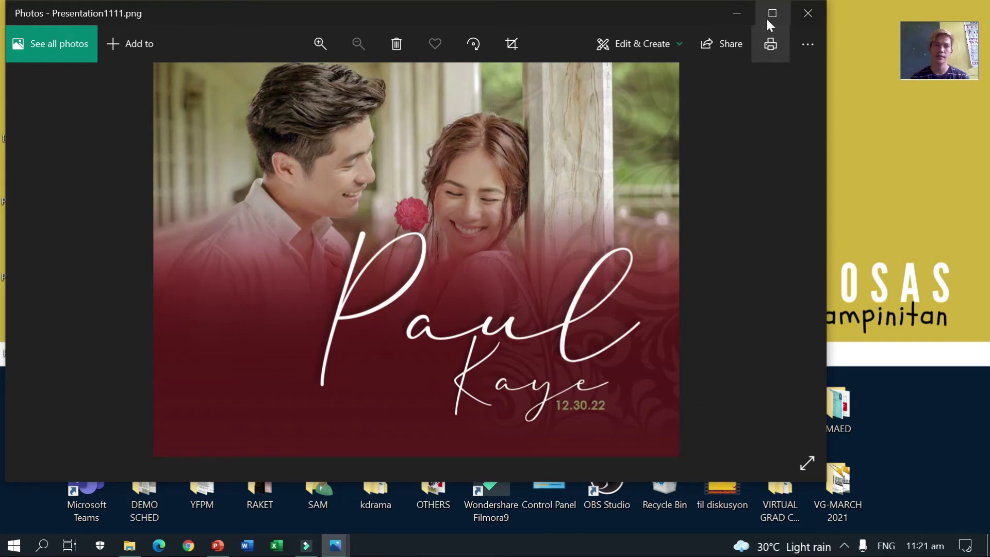
# Maximize the Photos window to preview the finished Presentation1111.png slide image
pyautogui.click(773, 14)
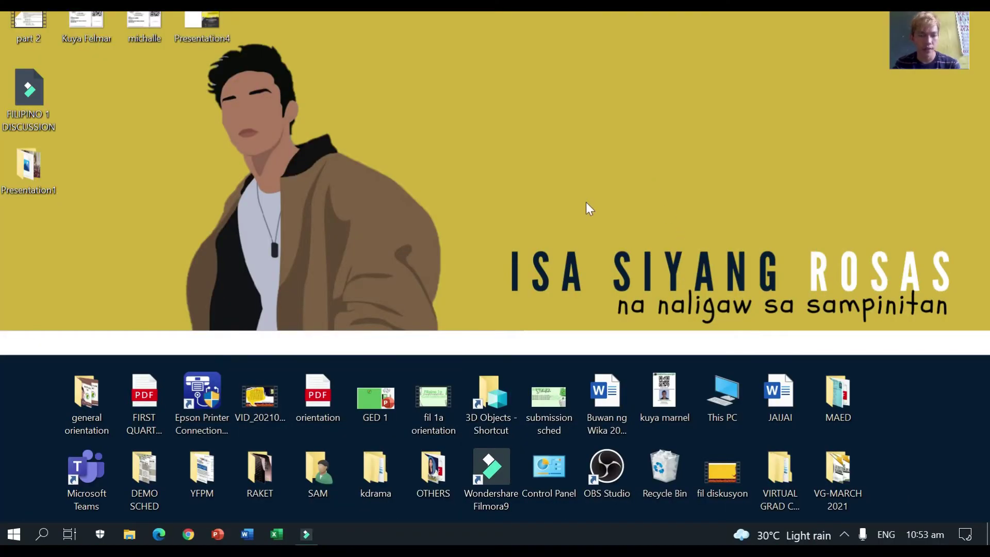
# Start a blank PowerPoint presentation and delete the title and subtitle placeholders from its slide
pyautogui.click(219, 538)
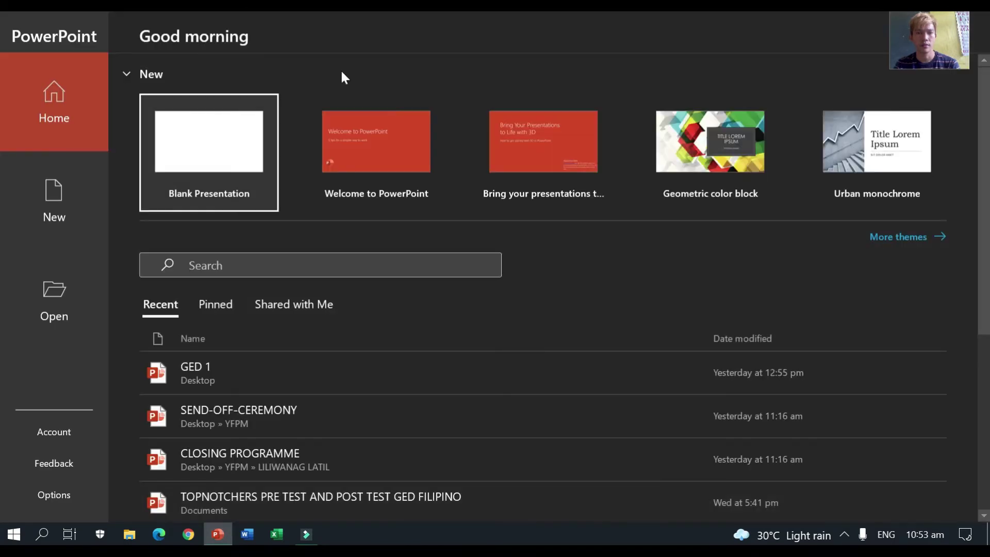
pyautogui.click(201, 155)
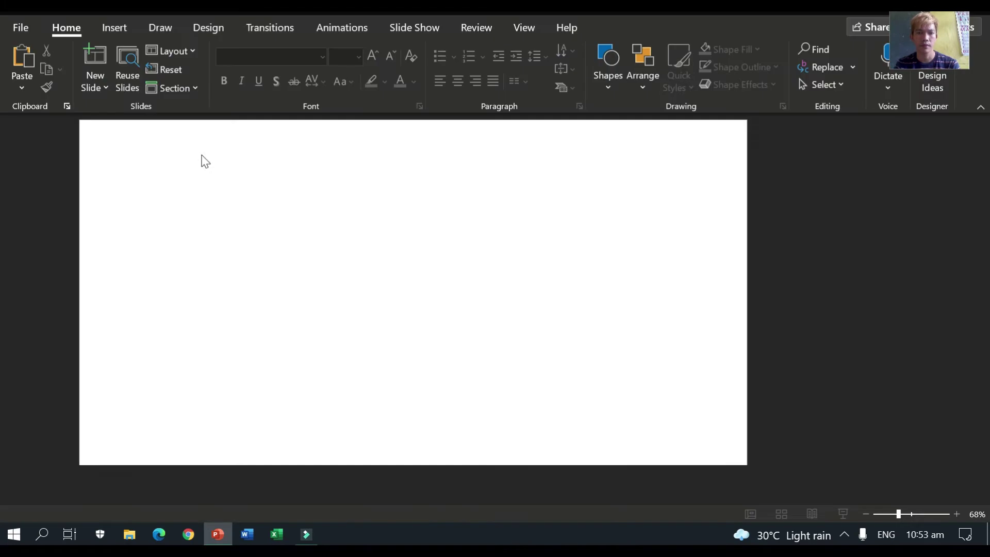
pyautogui.click(538, 161)
pyautogui.hotkey('ctrl', 'a')
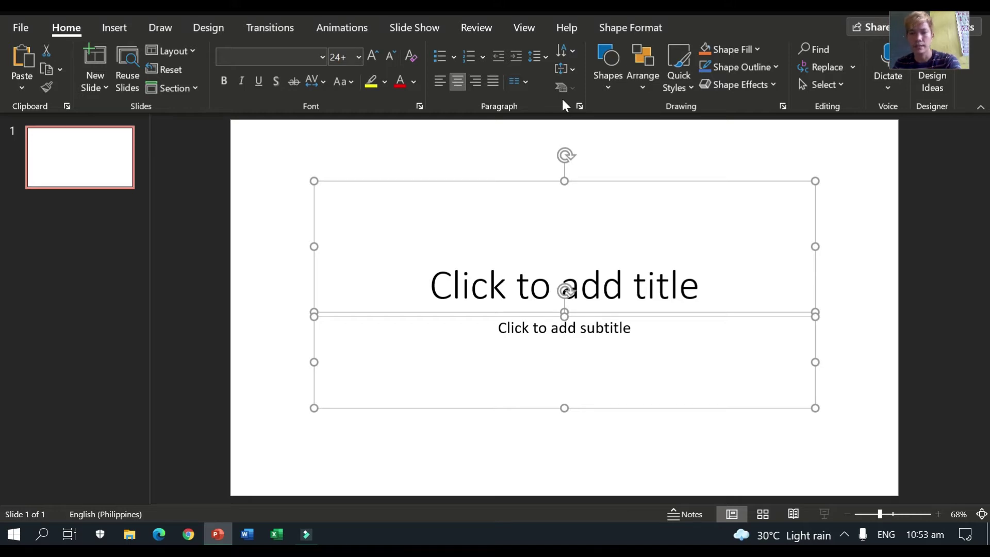
pyautogui.press('Delete')
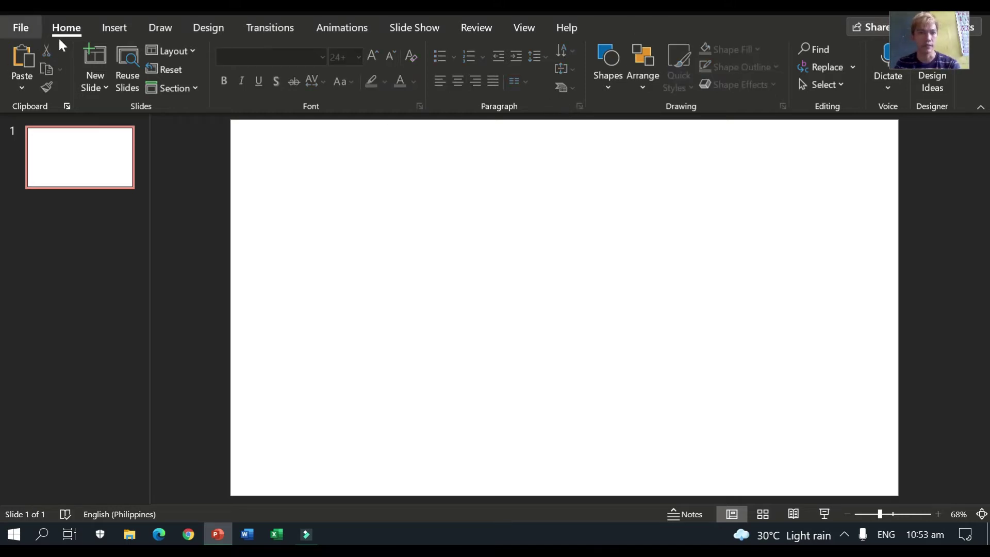
# Insert the couple photo from the Downloads folder onto the empty slide
pyautogui.click(118, 31)
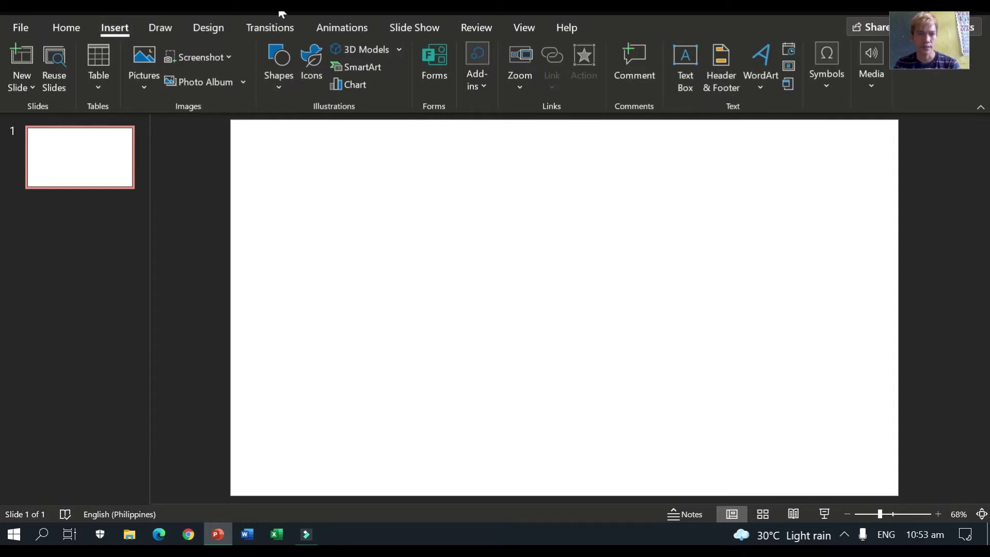
pyautogui.click(139, 83)
pyautogui.click(184, 137)
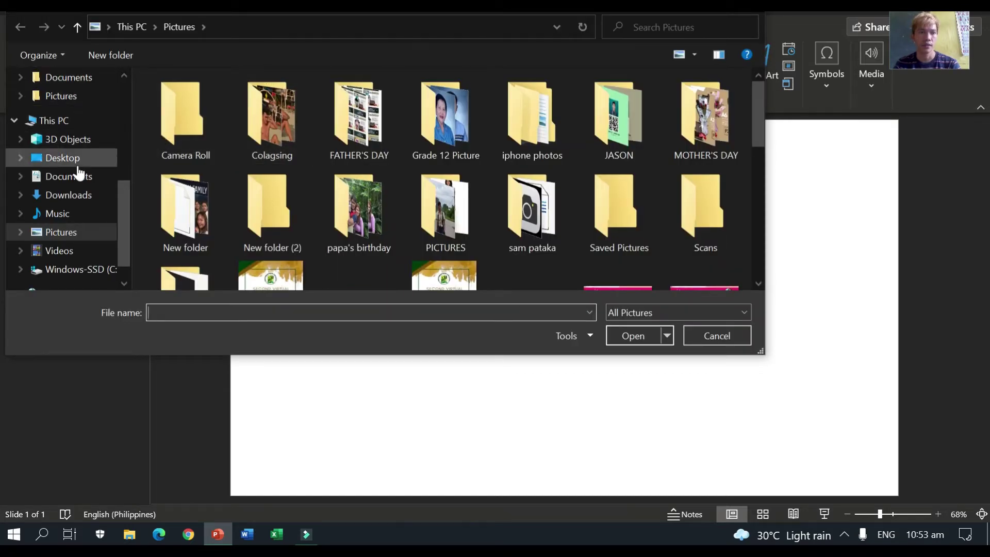
pyautogui.moveTo(118, 193); pyautogui.dragTo(127, 46)
pyautogui.click(82, 128)
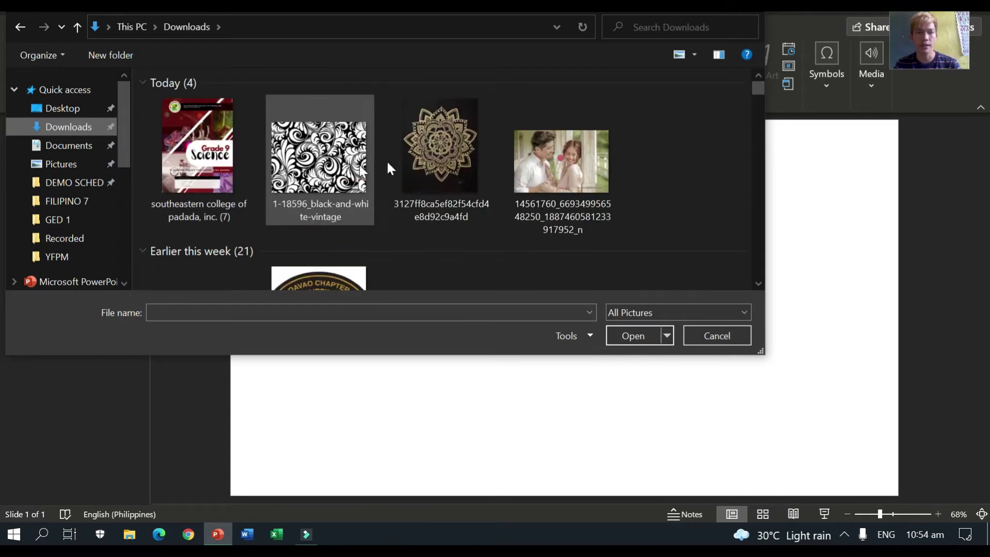
pyautogui.click(562, 162)
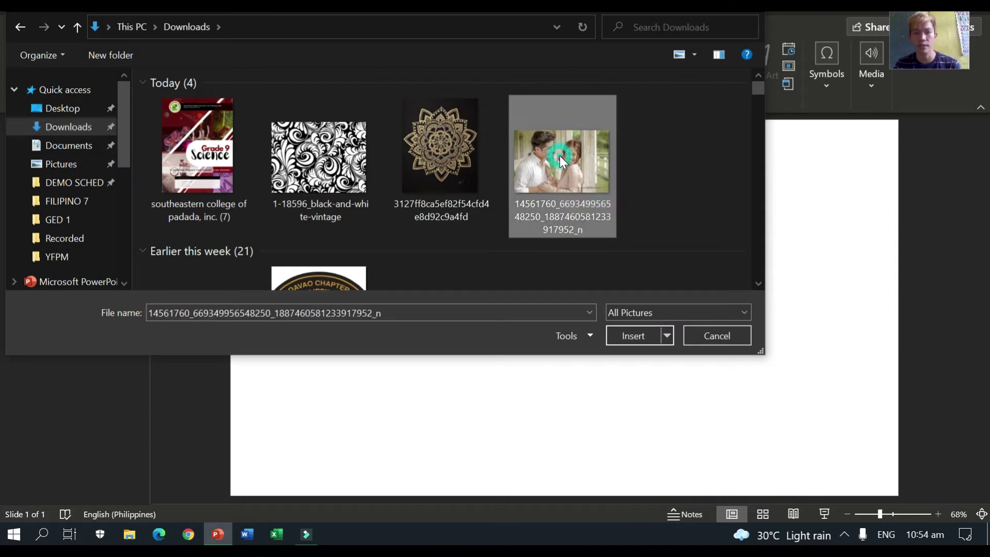
pyautogui.click(620, 338)
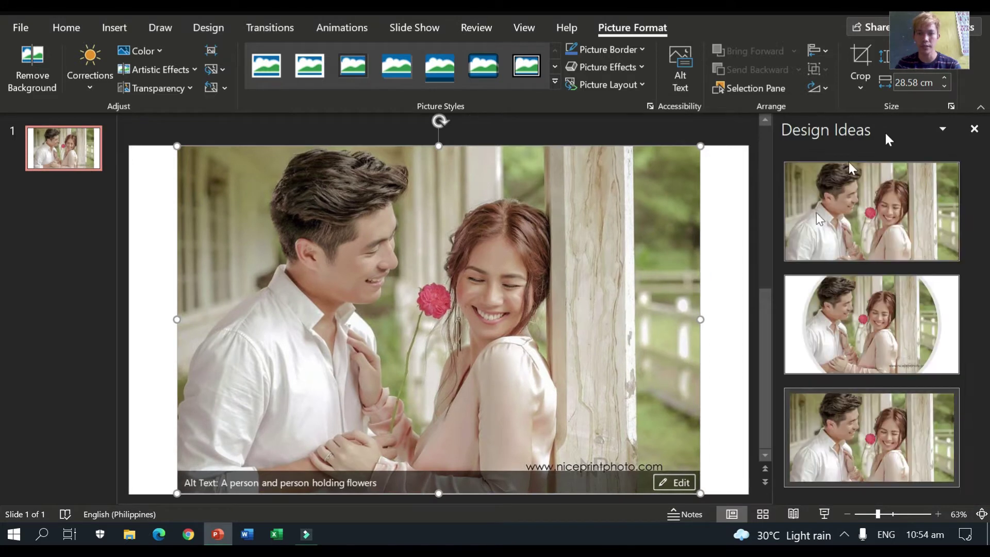
# Apply the first Design Idea, then shrink the photo to 26.37 cm wide and centre it
pyautogui.click(870, 217)
pyautogui.click(986, 128)
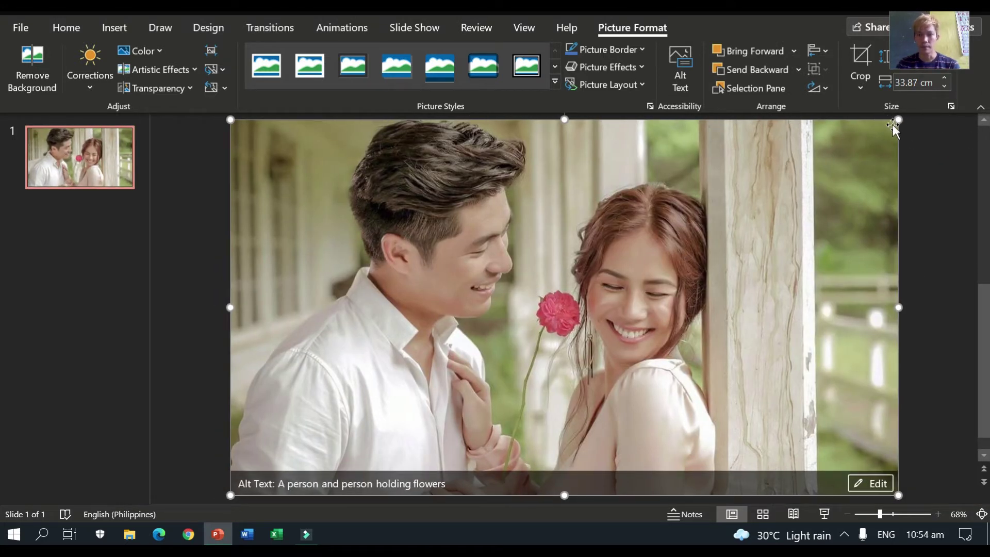
pyautogui.moveTo(898, 121)
pyautogui.mouseDown()
pyautogui.moveTo(756, 212)
pyautogui.moveTo(751, 201)
pyautogui.mouseUp()
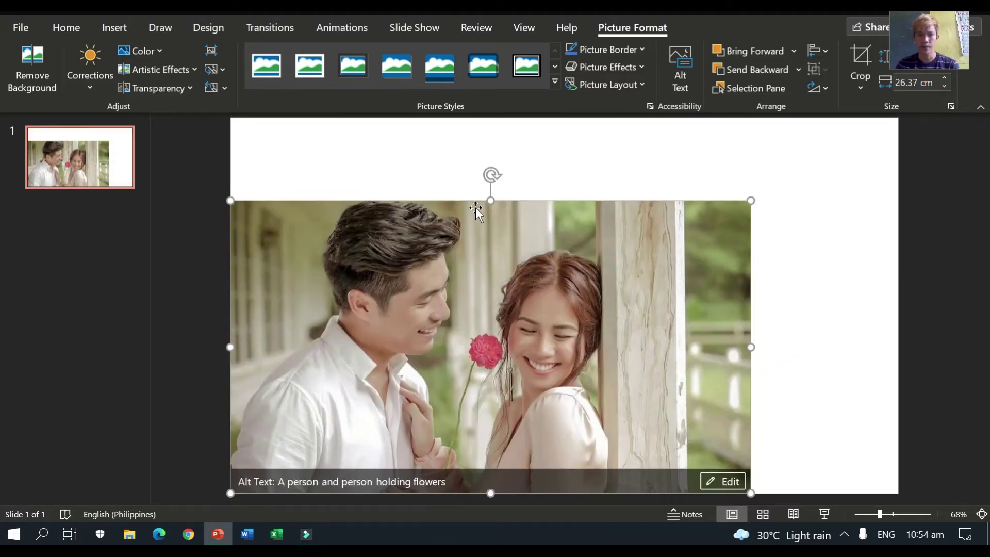
pyautogui.click(475, 212)
pyautogui.moveTo(505, 201); pyautogui.dragTo(514, 180)
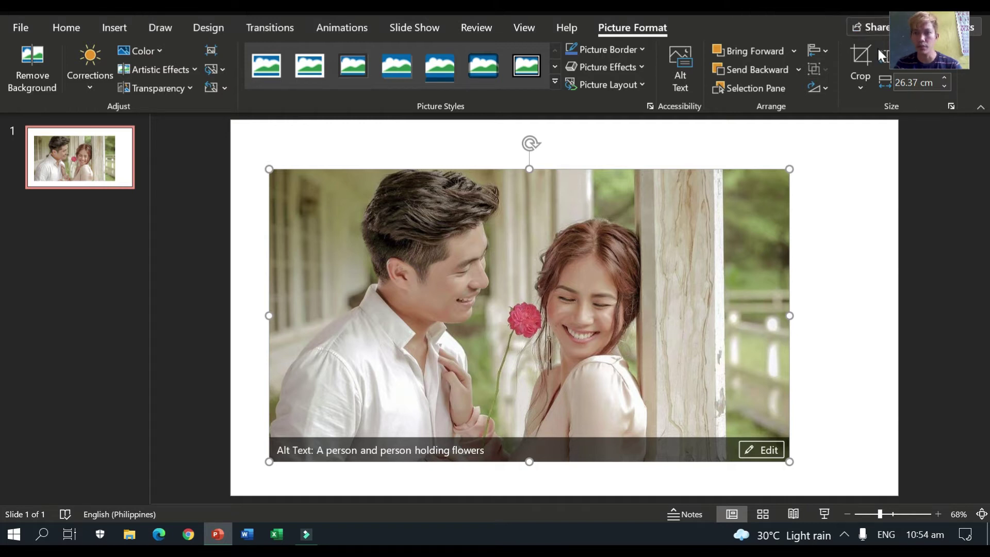
# Change the slide size to Standard (4:3), choosing Maximize to scale the content
pyautogui.click(209, 30)
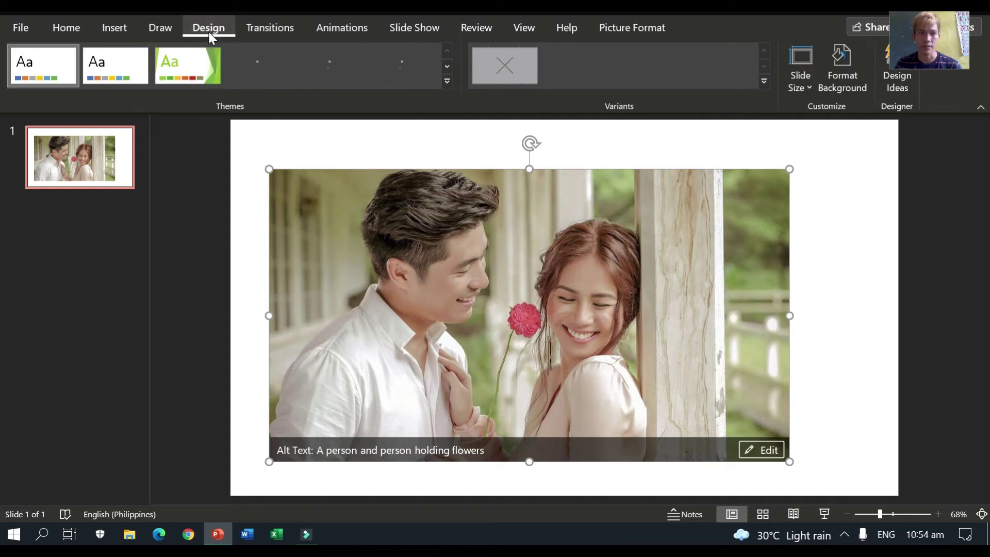
pyautogui.click(809, 88)
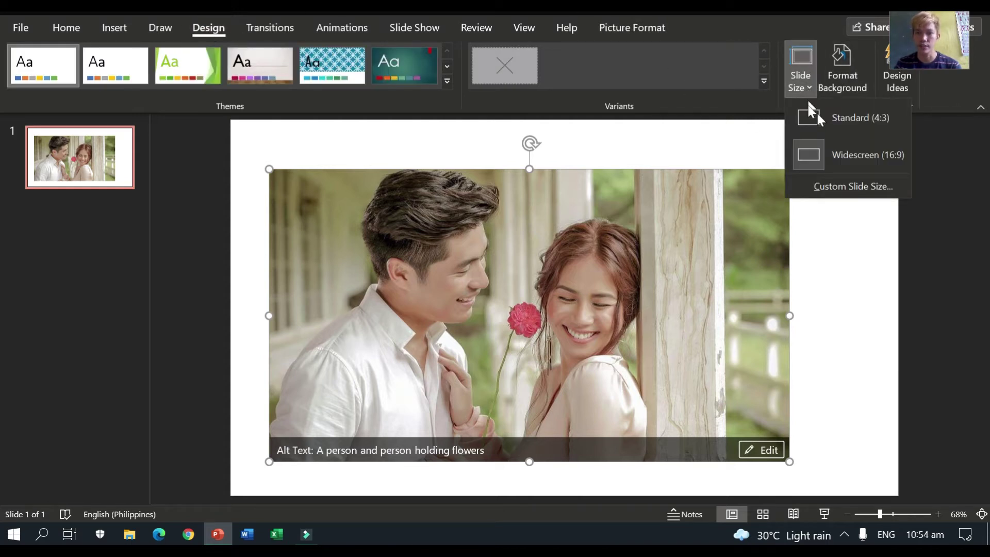
pyautogui.click(845, 120)
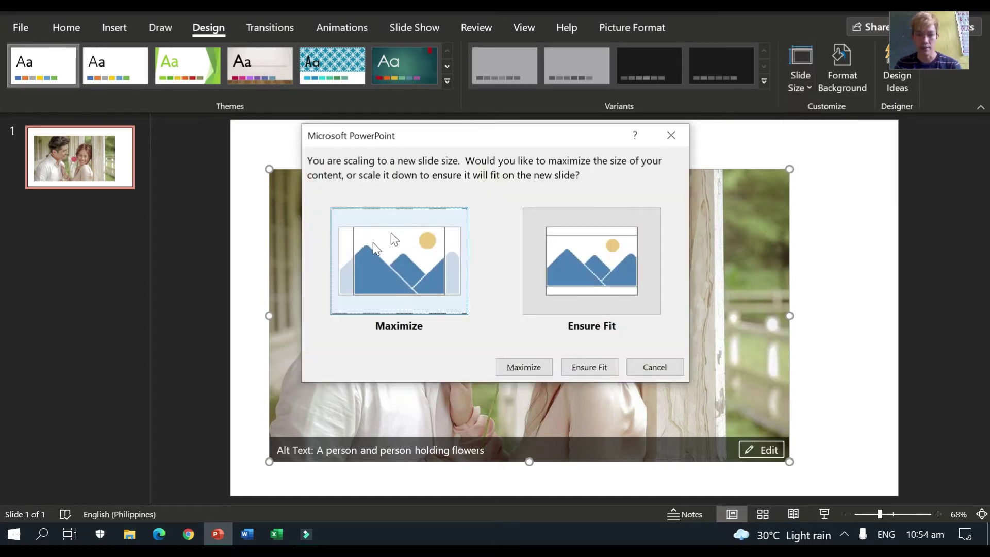
pyautogui.click(525, 371)
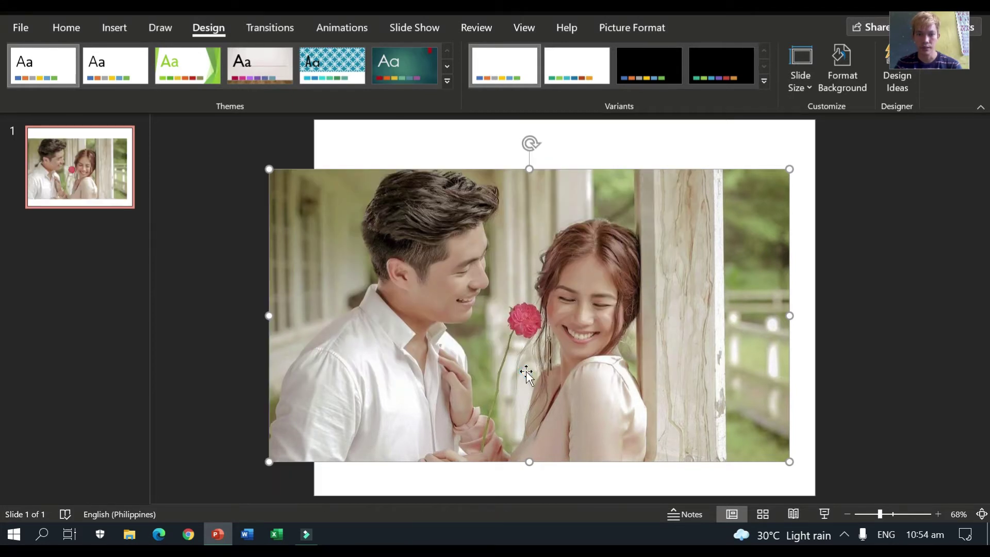
# Move the photo to the top-left corner and resize it to the full slide width
pyautogui.moveTo(534, 198); pyautogui.dragTo(552, 180)
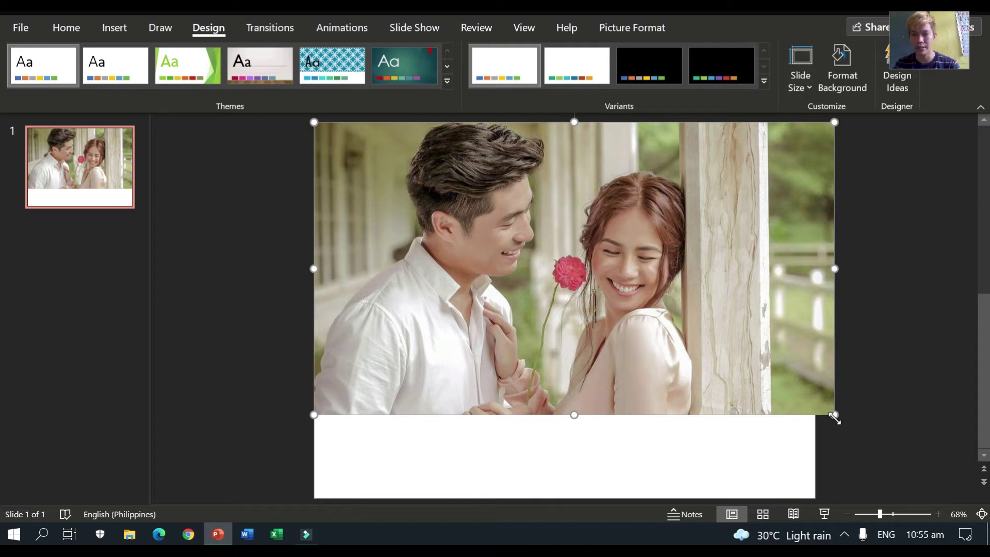
pyautogui.moveTo(835, 417); pyautogui.dragTo(809, 400)
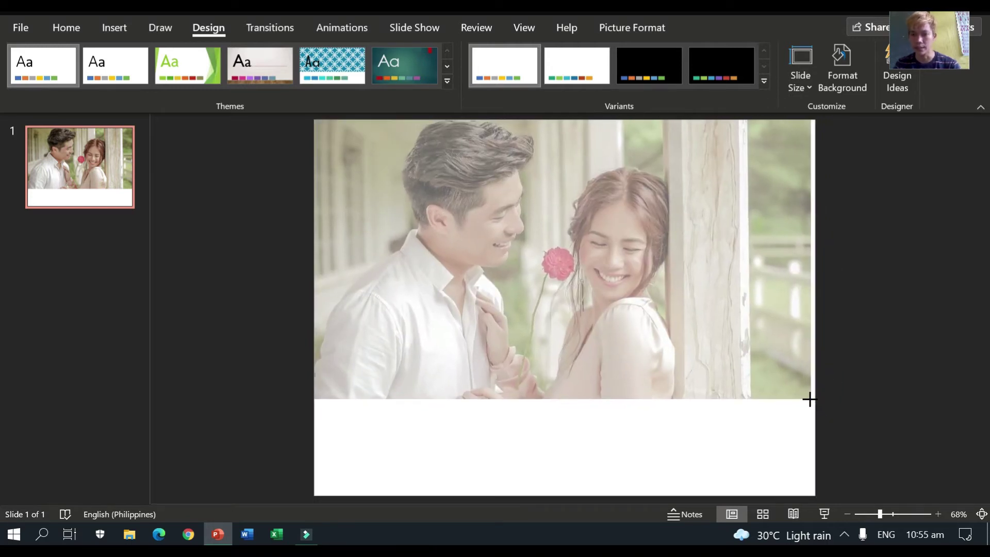
pyautogui.moveTo(811, 400); pyautogui.dragTo(815, 404)
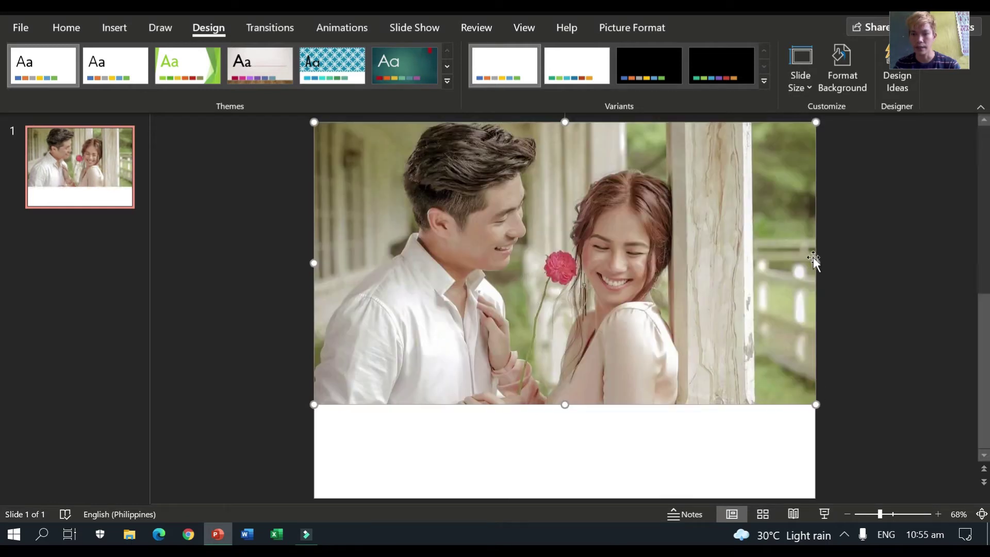
pyautogui.moveTo(817, 264); pyautogui.dragTo(652, 290)
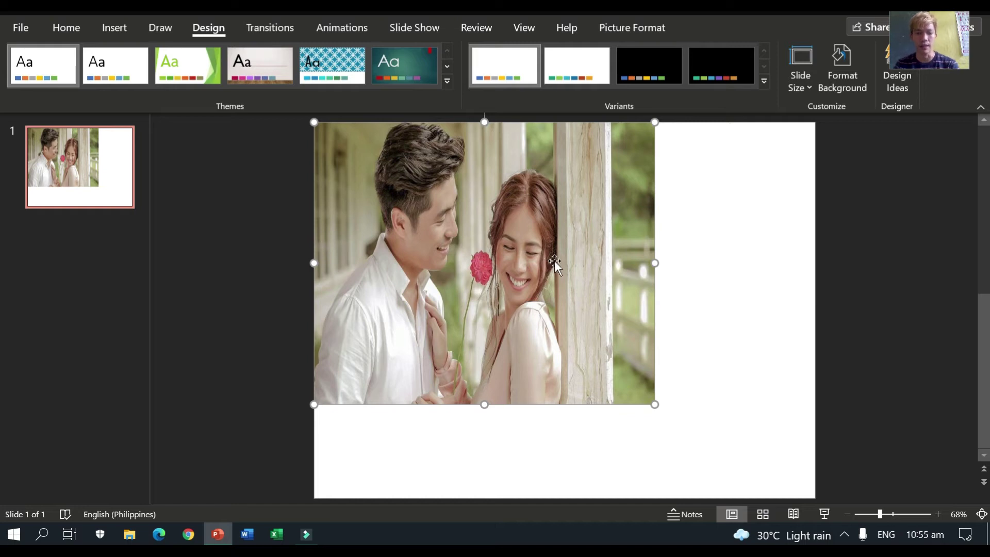
pyautogui.hotkey('ctrl', 'z')
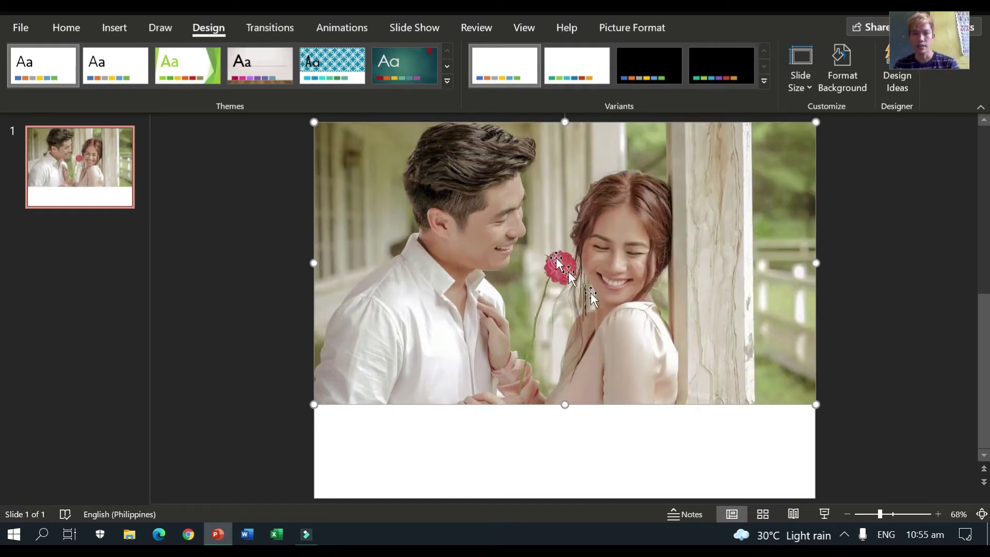
pyautogui.moveTo(816, 405); pyautogui.dragTo(818, 342)
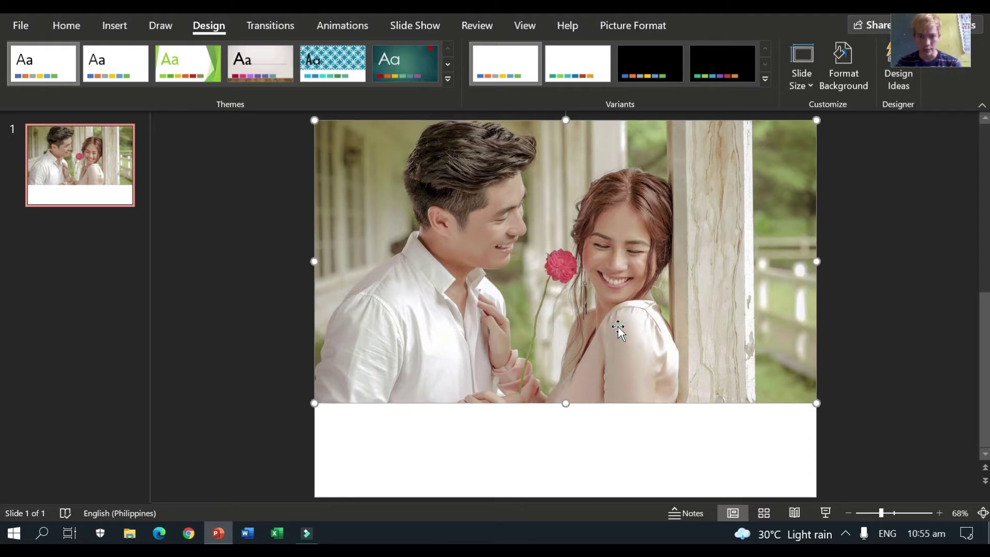
pyautogui.click(111, 24)
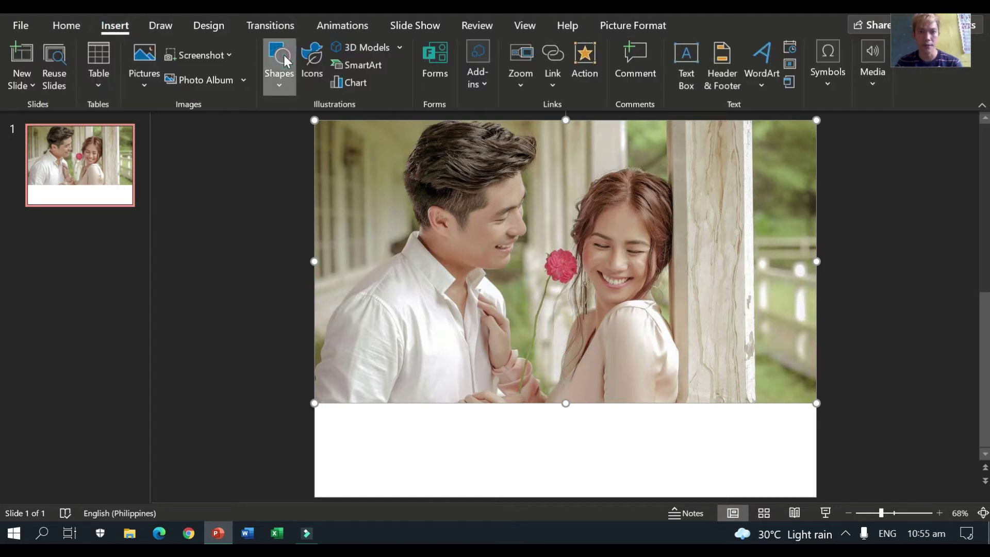
pyautogui.click(290, 70)
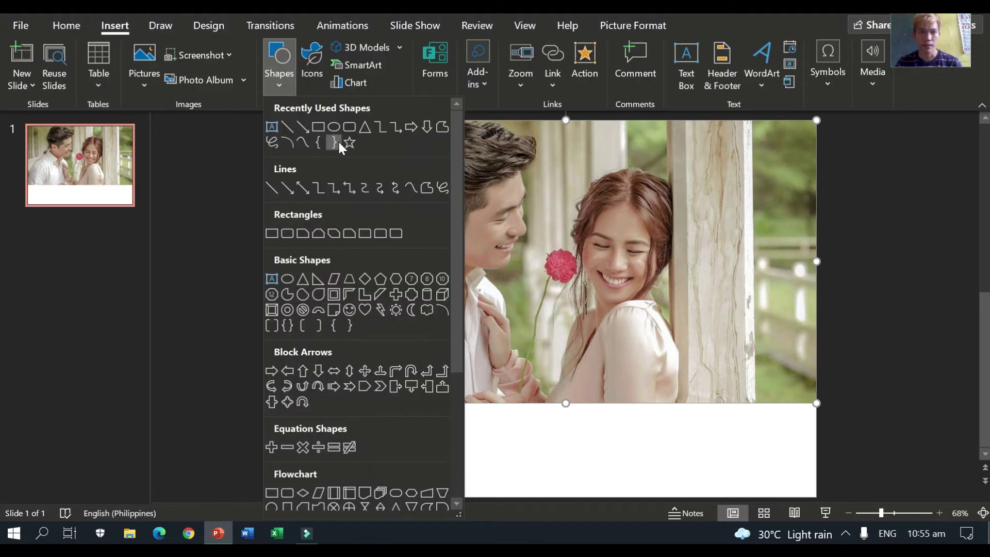
pyautogui.click(318, 127)
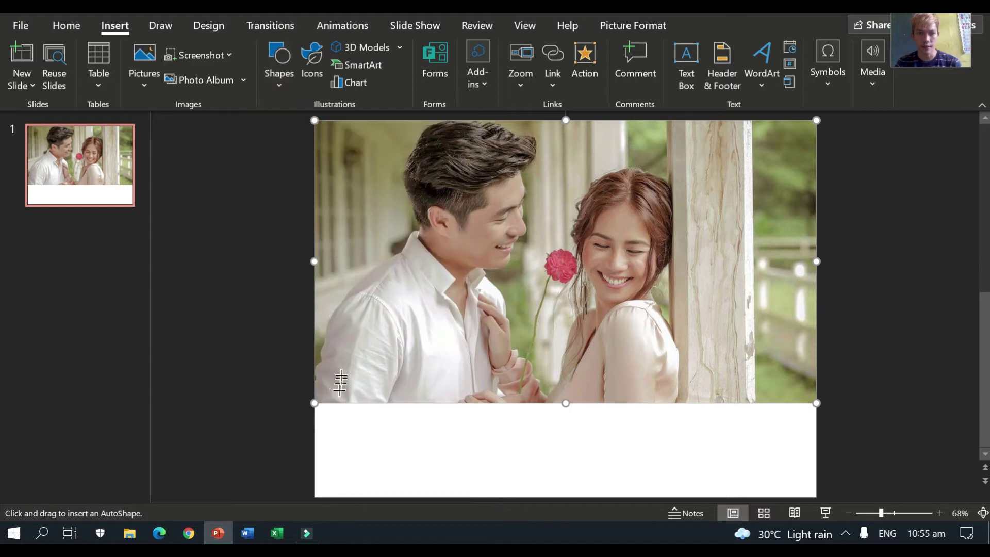
pyautogui.moveTo(314, 339); pyautogui.dragTo(817, 494)
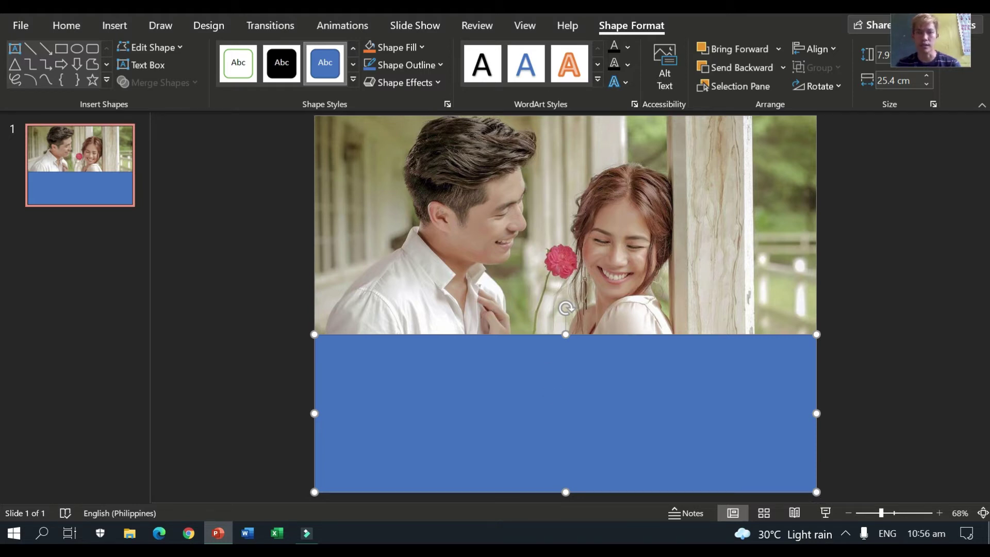
# Fill the rectangle with the rose's deep red using the Shape Fill eyedropper
pyautogui.click(421, 46)
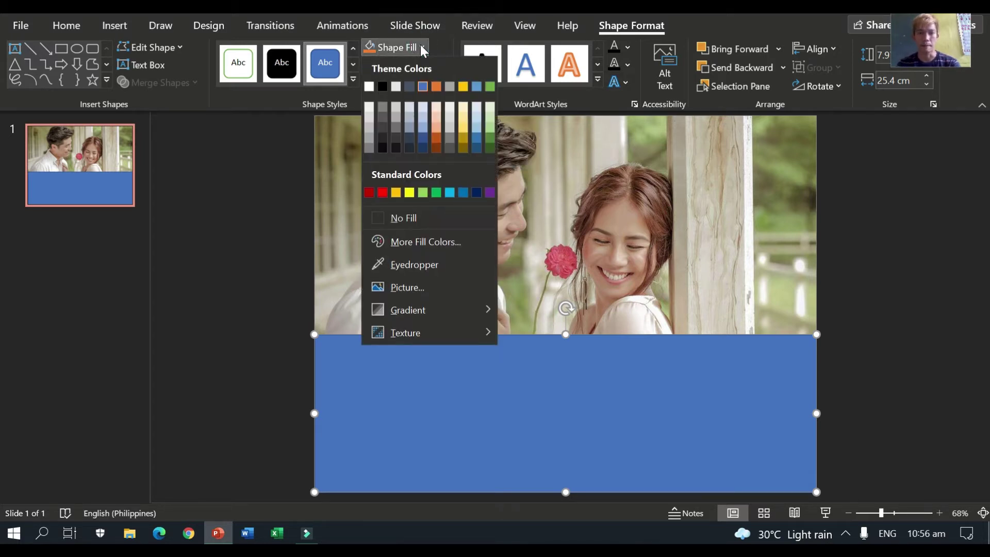
pyautogui.click(412, 263)
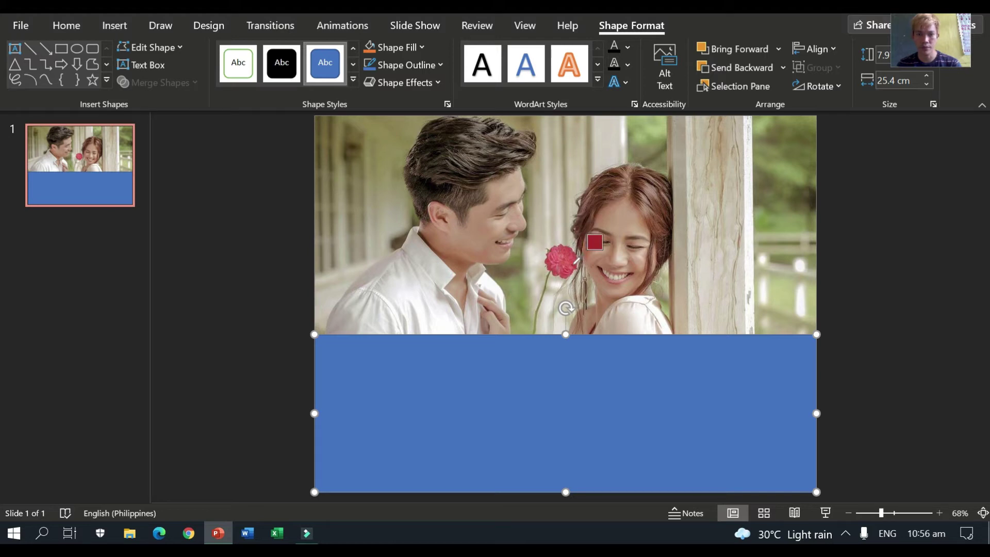
pyautogui.click(573, 262)
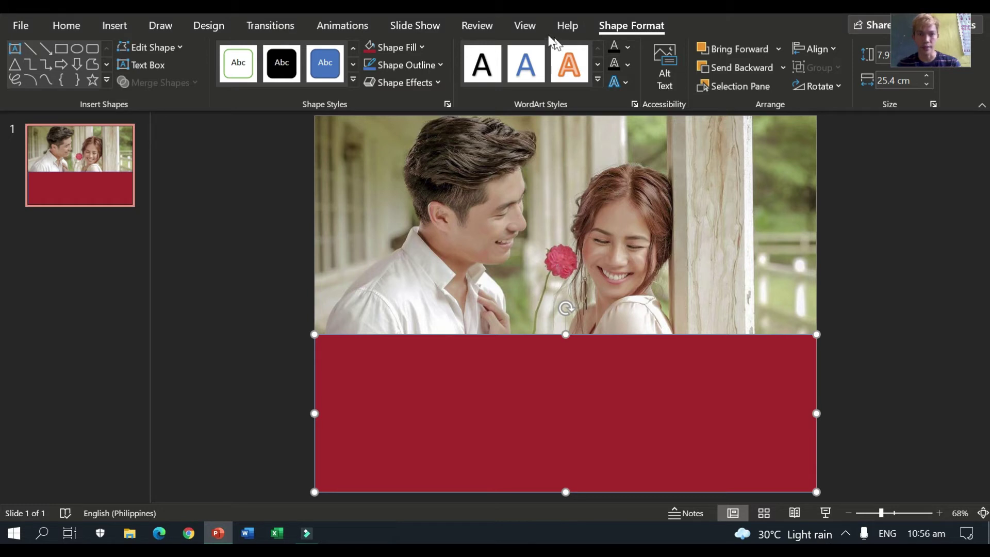
pyautogui.click(412, 52)
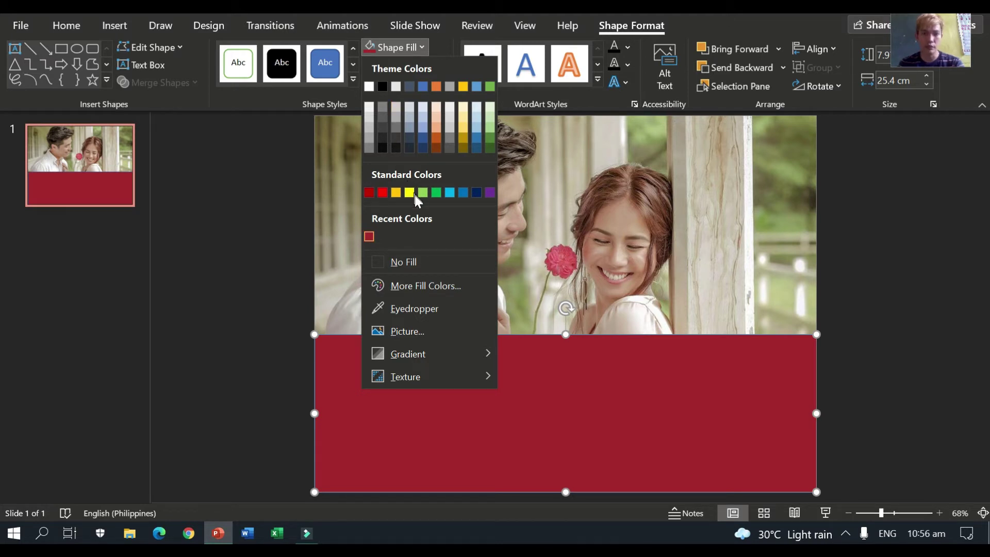
# Set the red rectangle's fill transparency to 65 % in More Fill Colors
pyautogui.click(442, 287)
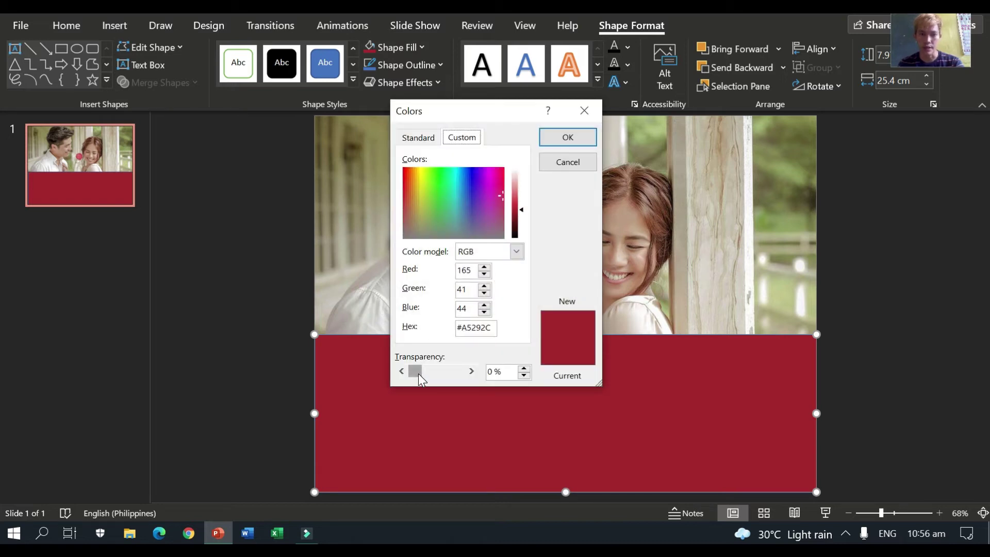
pyautogui.moveTo(419, 373); pyautogui.dragTo(441, 372)
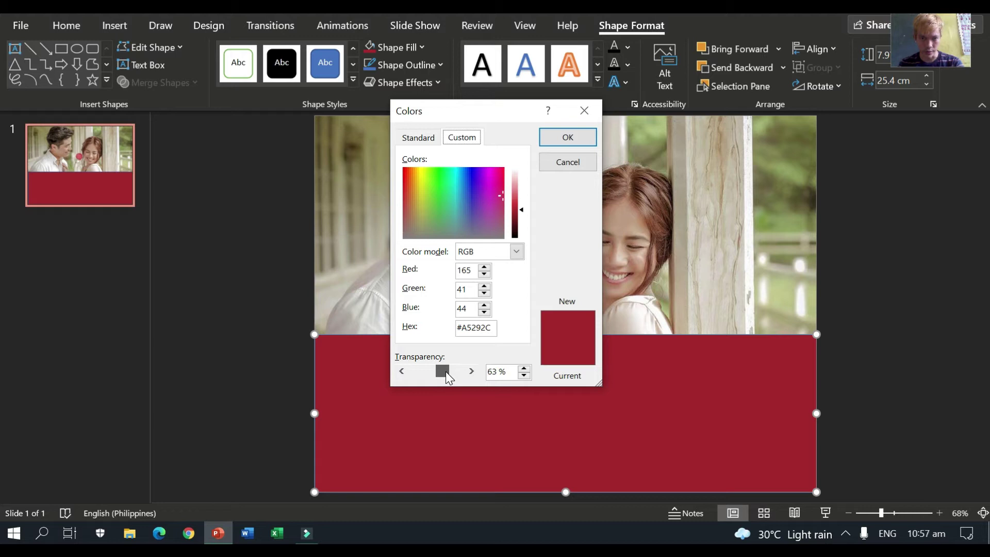
pyautogui.moveTo(446, 371); pyautogui.dragTo(448, 371)
pyautogui.click(524, 375)
pyautogui.click(523, 375)
pyautogui.click(523, 376)
pyautogui.click(524, 375)
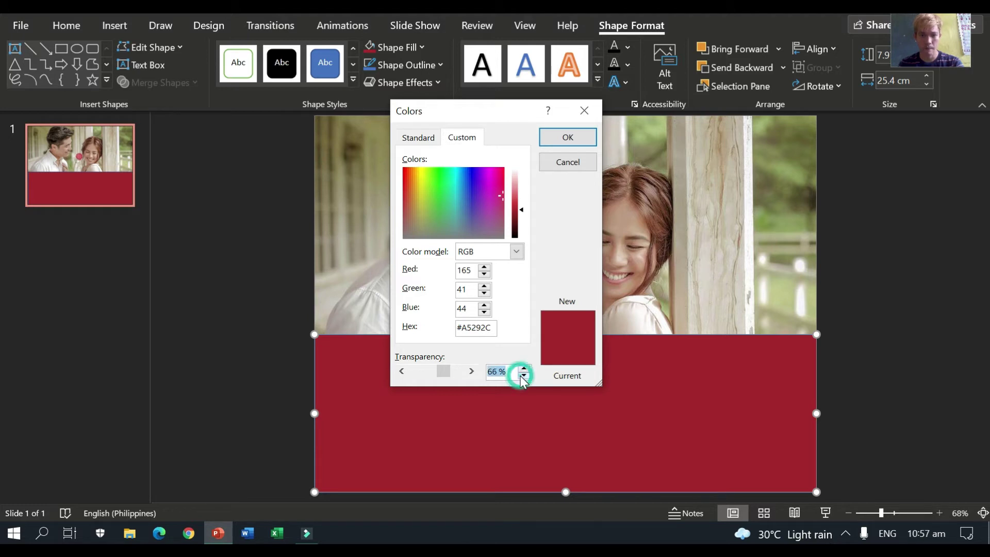
pyautogui.click(567, 140)
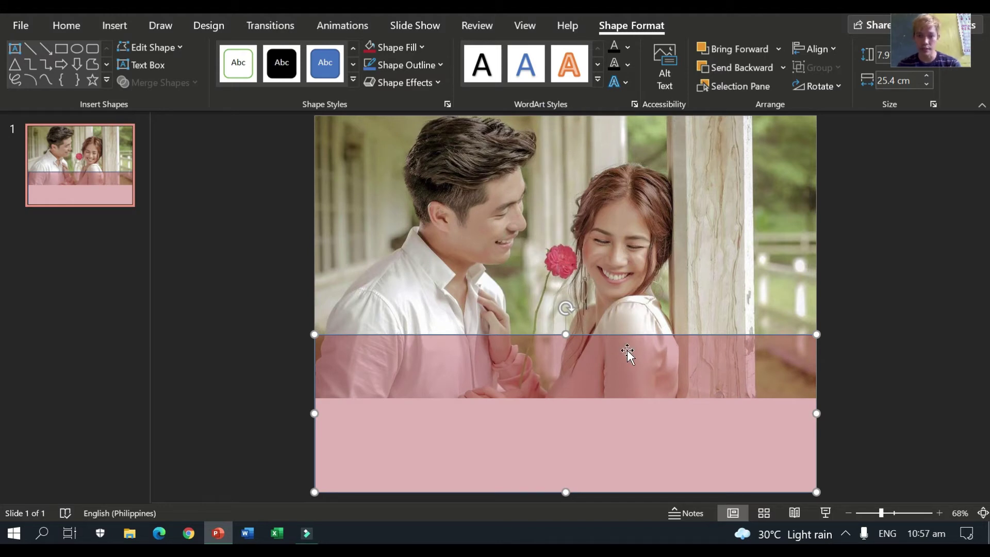
# Drag the pink band up over the photo's lower part and set it to No Outline
pyautogui.click(577, 354)
pyautogui.moveTo(578, 355); pyautogui.dragTo(578, 311)
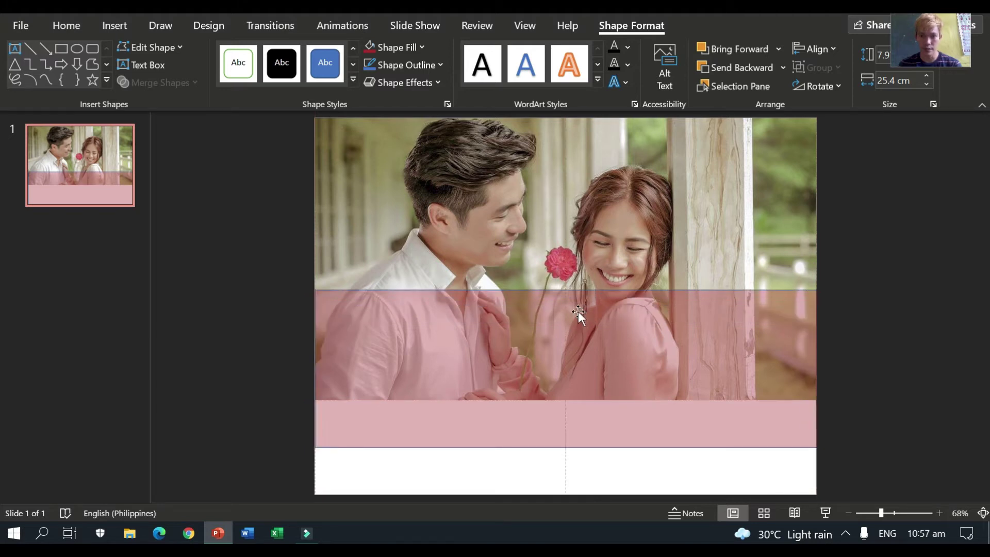
pyautogui.click(382, 73)
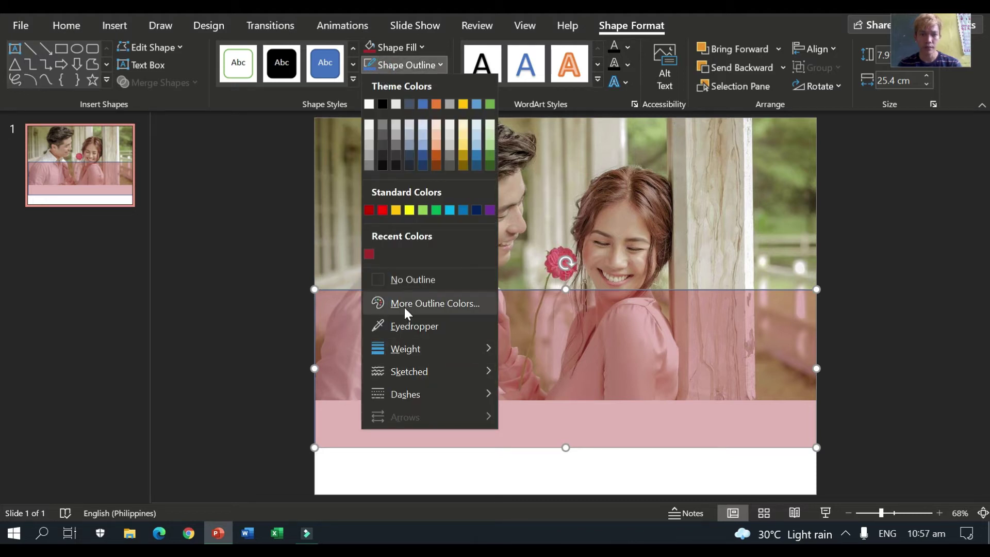
pyautogui.click(409, 283)
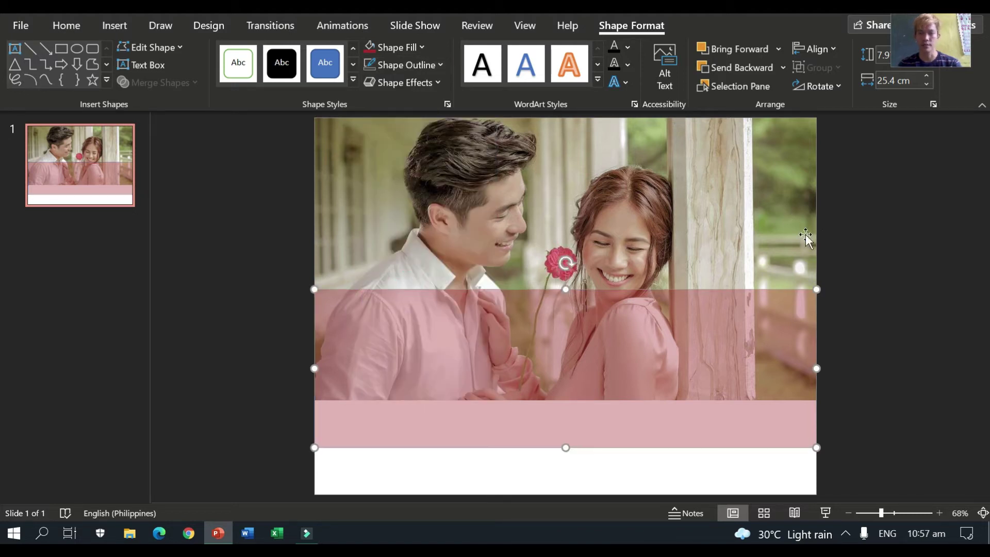
pyautogui.click(868, 244)
pyautogui.click(697, 317)
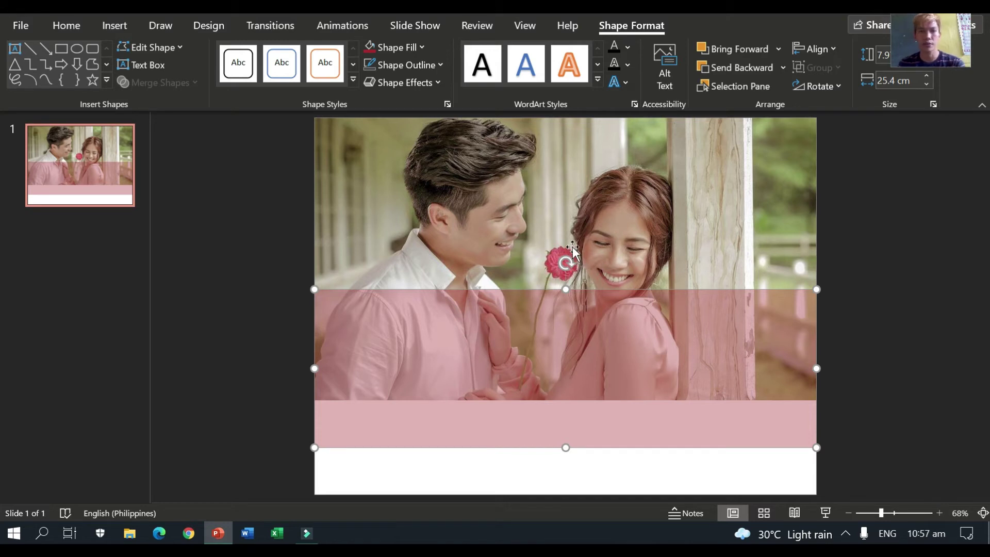
# Give the pink band 50 Point soft edges and widen it to 36.08 cm past both slide sides
pyautogui.click(434, 82)
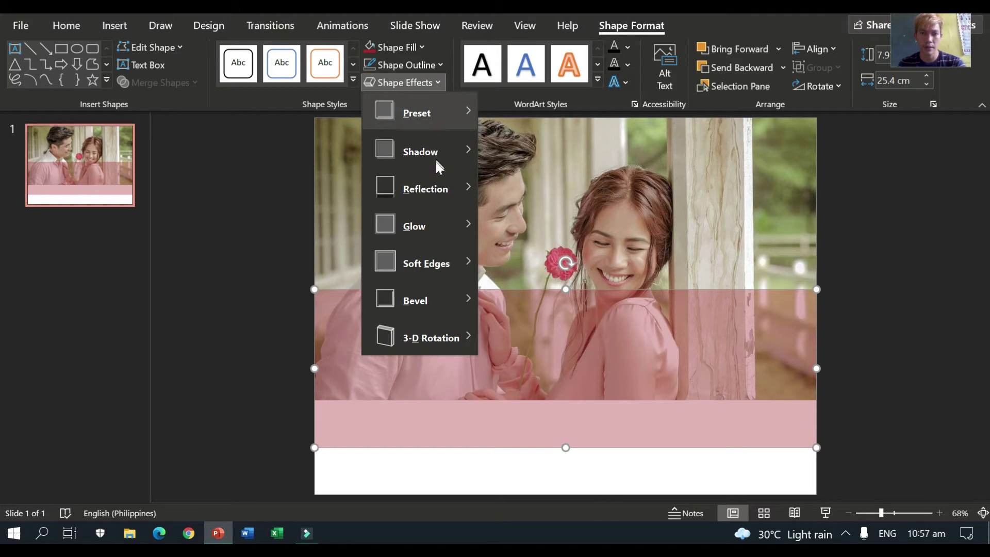
pyautogui.moveTo(417, 289)
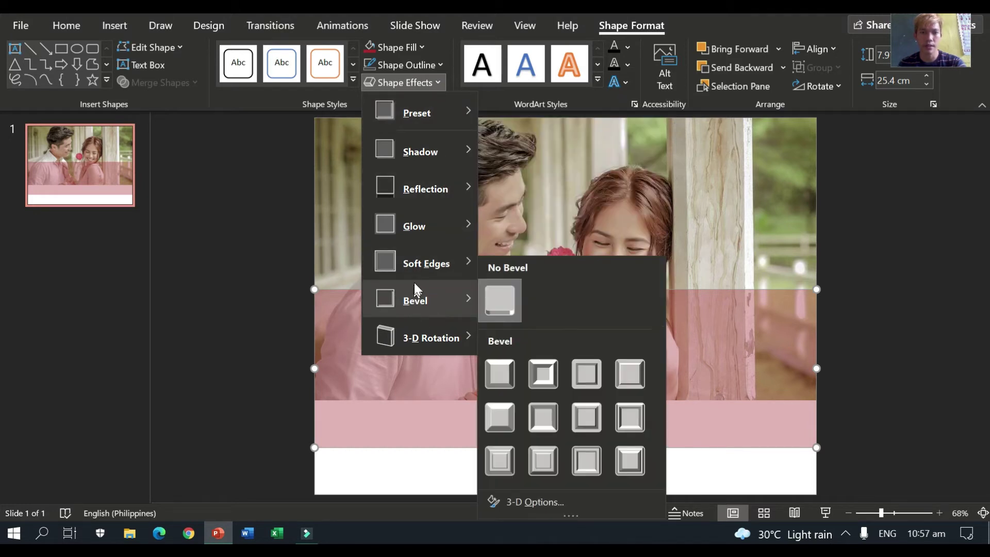
pyautogui.click(417, 267)
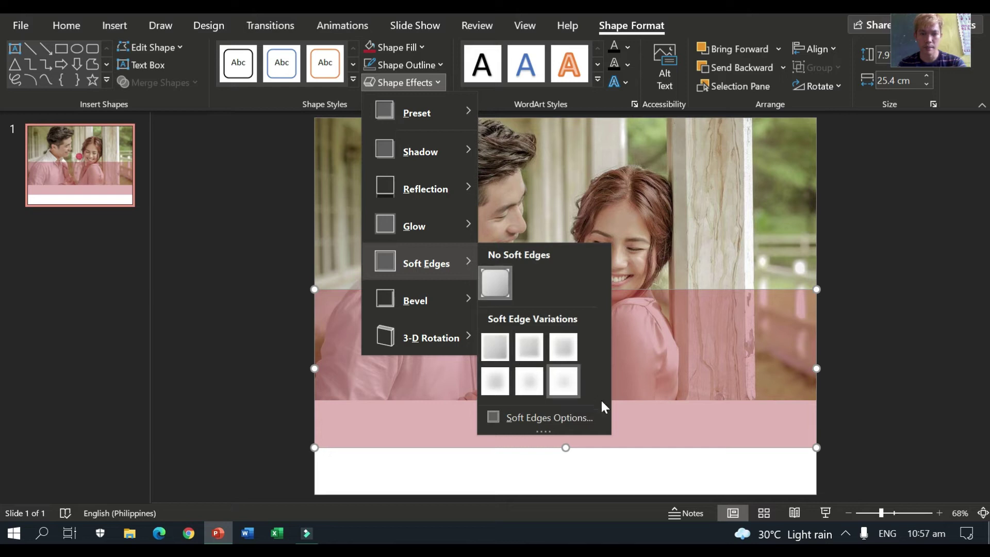
pyautogui.click(562, 384)
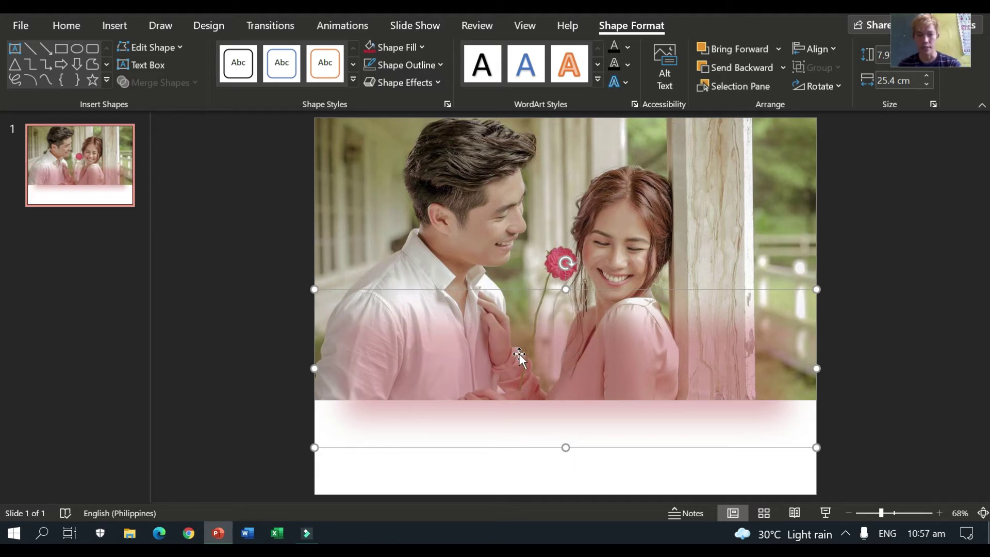
pyautogui.press('Escape')
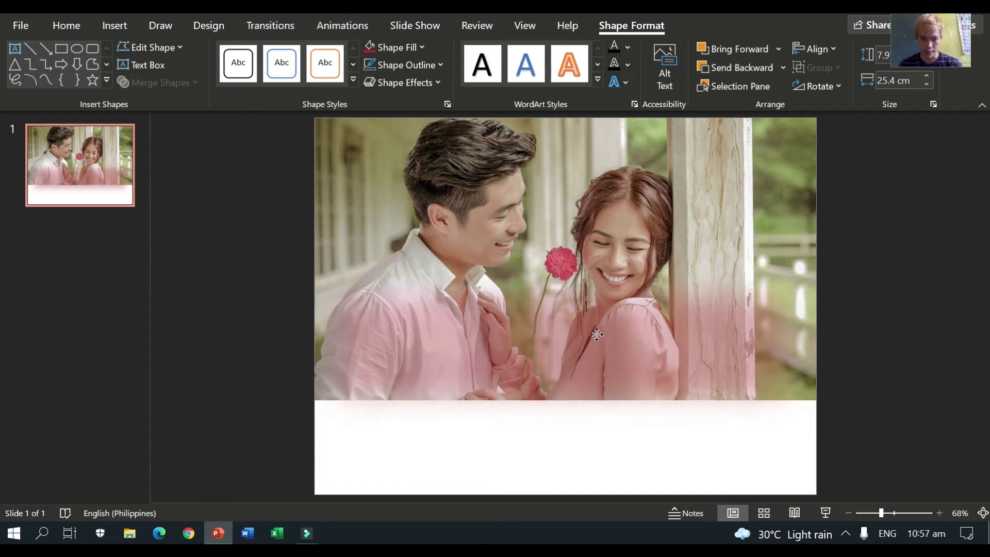
pyautogui.click(586, 352)
pyautogui.moveTo(315, 420); pyautogui.dragTo(210, 463)
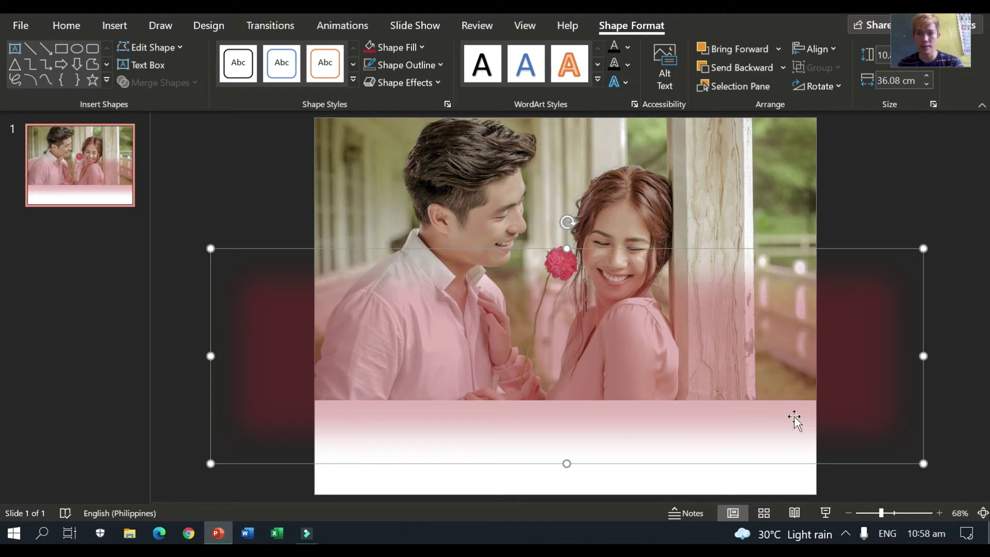
# Paste two copies of the feathered pink band and drag them lower, toward the slide bottom
pyautogui.click(639, 357)
pyautogui.moveTo(639, 357); pyautogui.dragTo(642, 358)
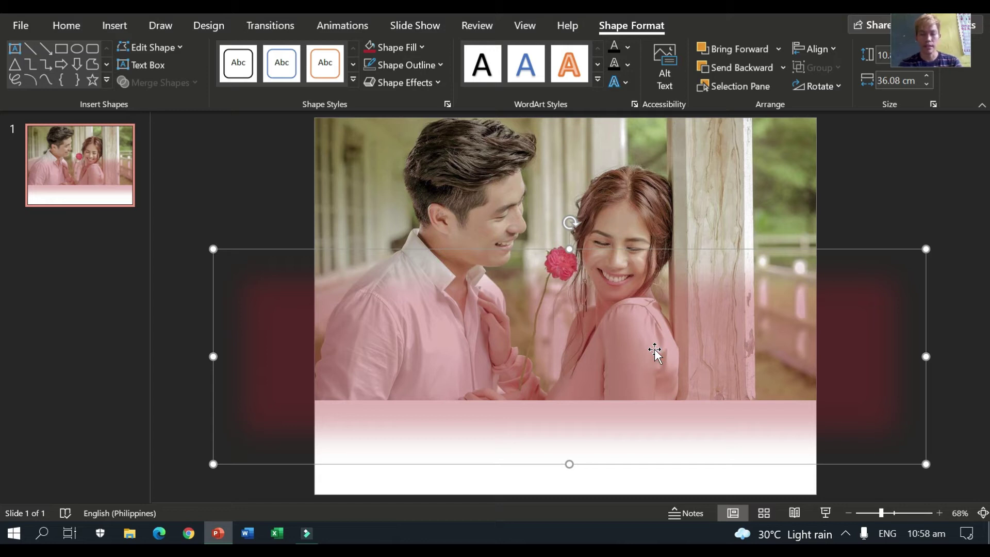
pyautogui.hotkey('ctrl', 'v')
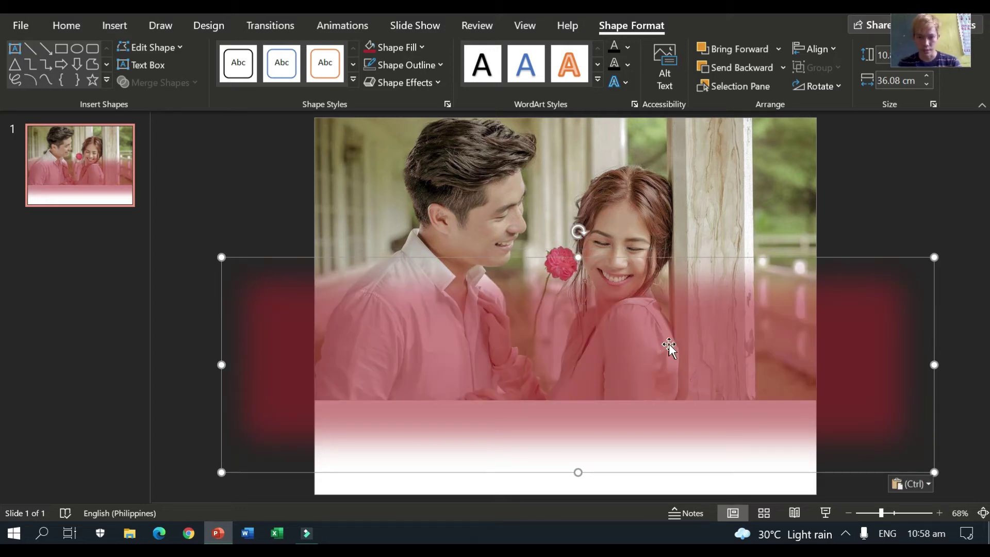
pyautogui.moveTo(700, 327); pyautogui.dragTo(677, 350)
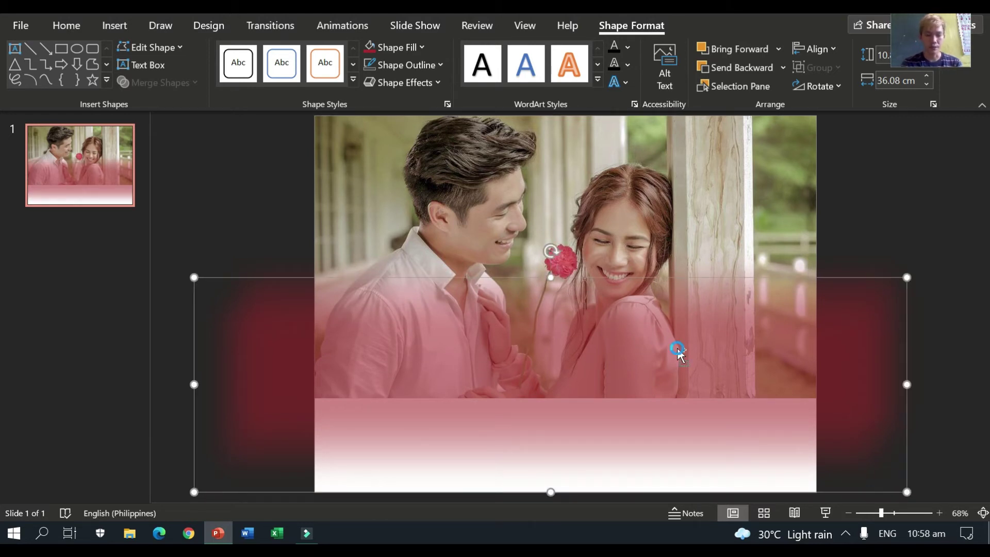
pyautogui.hotkey('ctrl', 'v')
pyautogui.moveTo(640, 330); pyautogui.dragTo(636, 361)
pyautogui.hotkey('ctrl', 'z')
pyautogui.moveTo(598, 323); pyautogui.dragTo(597, 374)
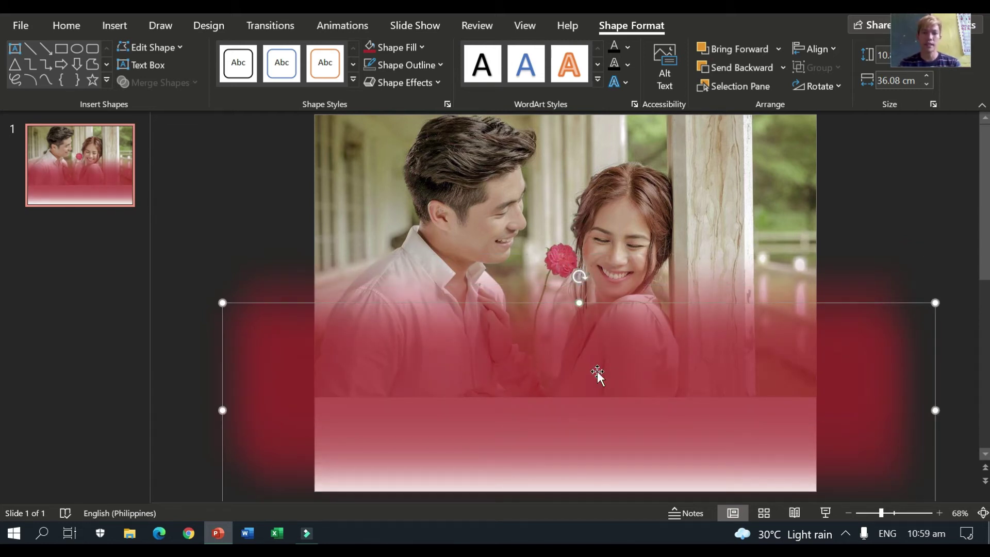
# Give the top band copy a custom darker maroon fill, #531516
pyautogui.click(420, 48)
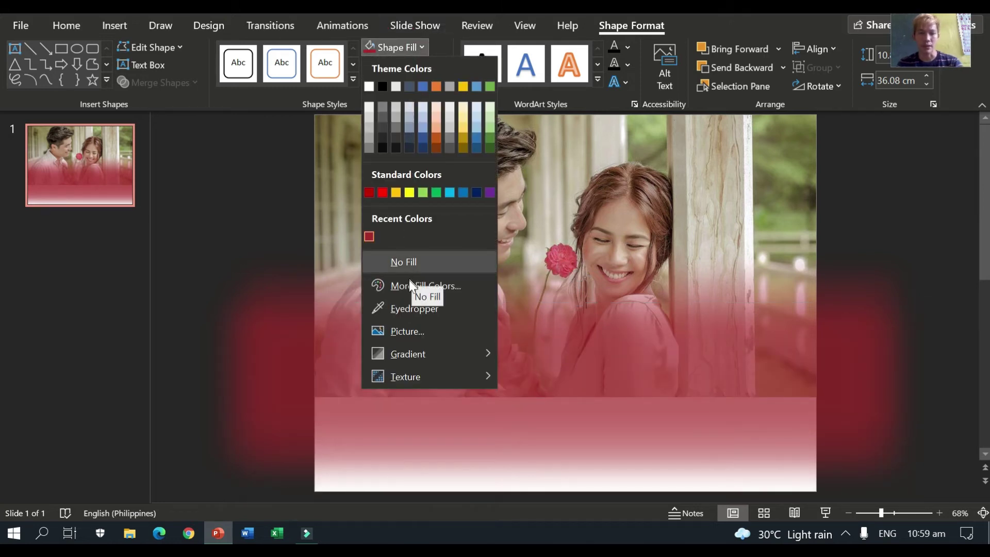
pyautogui.click(408, 283)
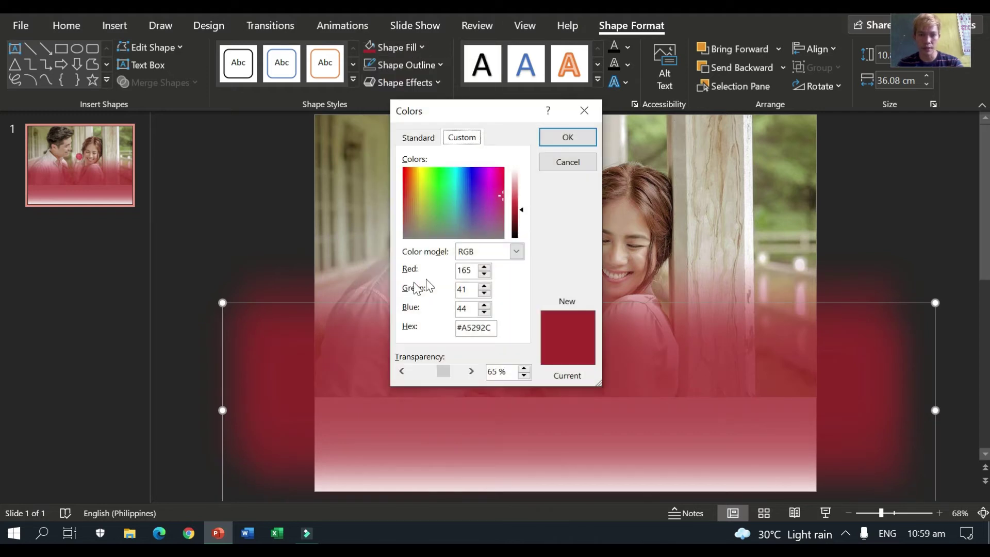
pyautogui.click(522, 211)
pyautogui.moveTo(522, 212); pyautogui.dragTo(523, 225)
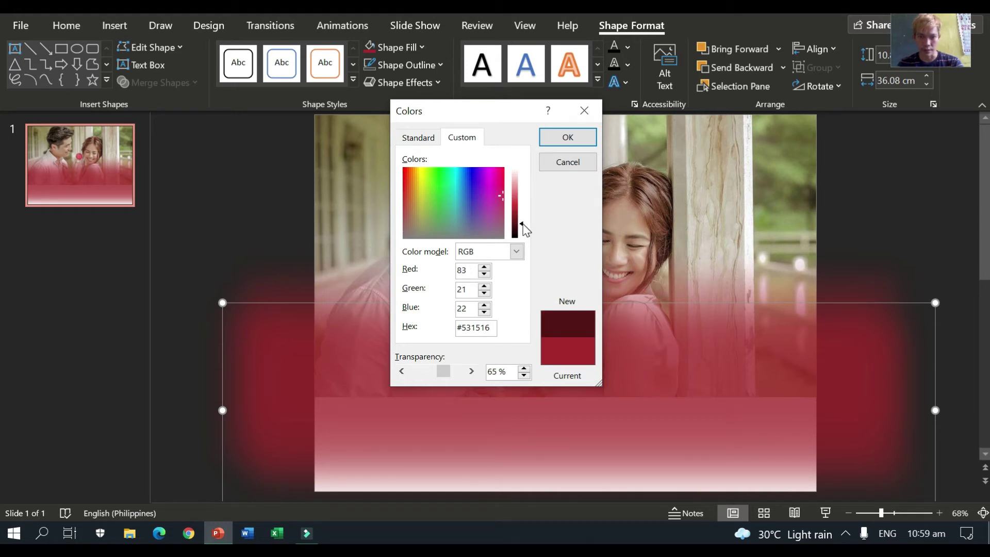
pyautogui.click(568, 137)
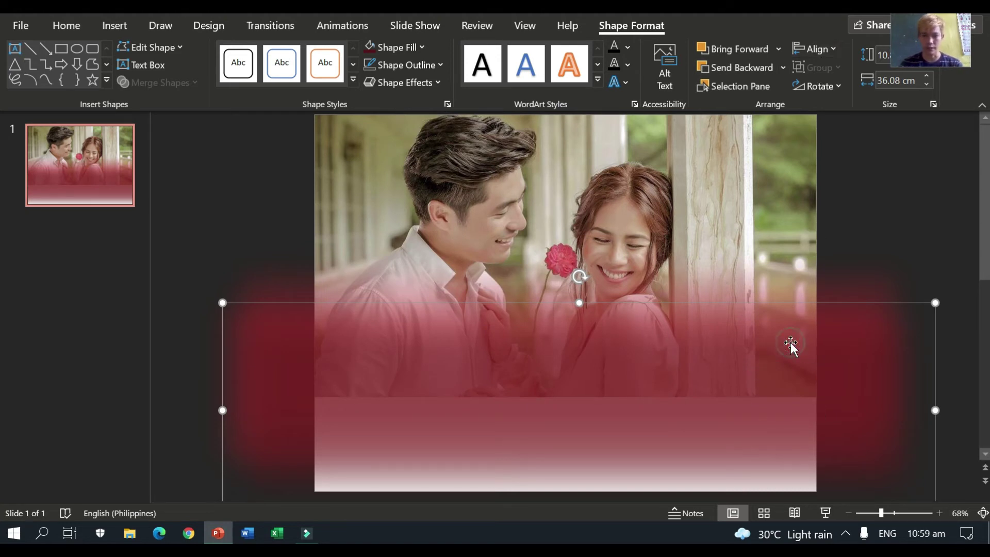
# Paste two copies of the maroon gradient rectangle and drag them over the lower slide
pyautogui.hotkey('ctrl', 'v')
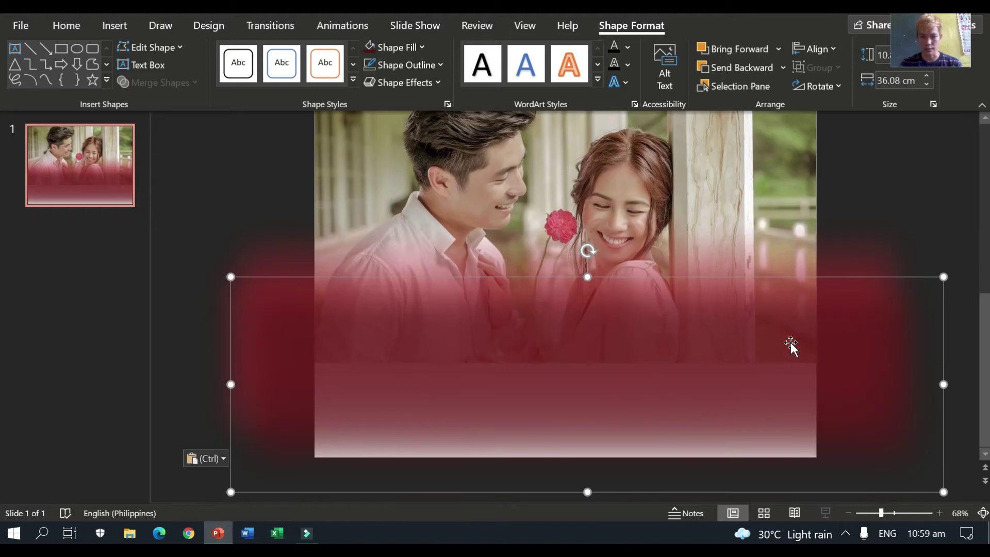
pyautogui.moveTo(714, 332); pyautogui.dragTo(646, 373)
pyautogui.hotkey('ctrl', 'v')
pyautogui.click(645, 374)
pyautogui.moveTo(567, 336)
pyautogui.mouseDown()
pyautogui.moveTo(575, 365)
pyautogui.moveTo(565, 354)
pyautogui.mouseUp()
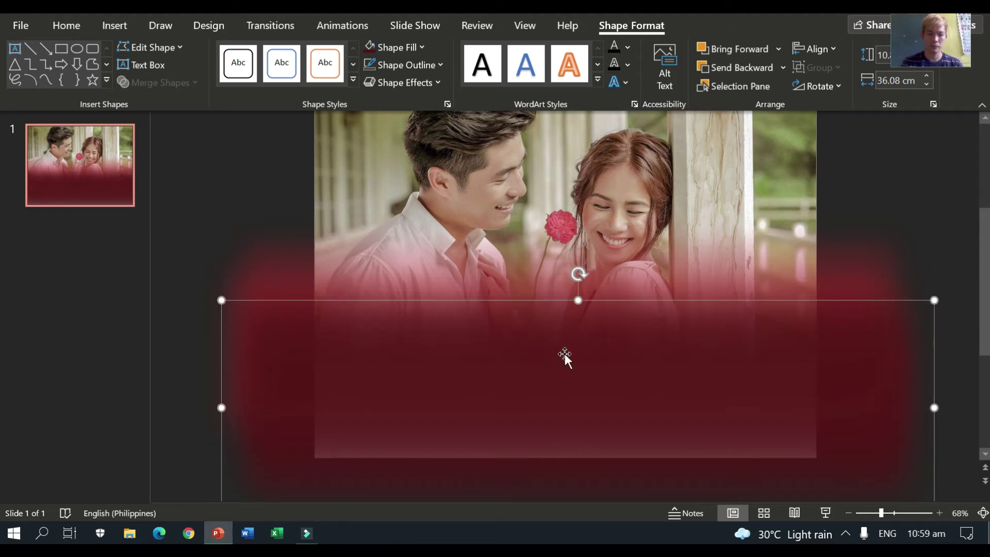
pyautogui.moveTo(629, 350); pyautogui.dragTo(618, 401)
# Paste three more gradient copies, stacking them at different heights over the photo's lower half
pyautogui.hotkey('ctrl', 'v')
pyautogui.click(611, 340)
pyautogui.moveTo(611, 340); pyautogui.dragTo(675, 354)
pyautogui.click(672, 340)
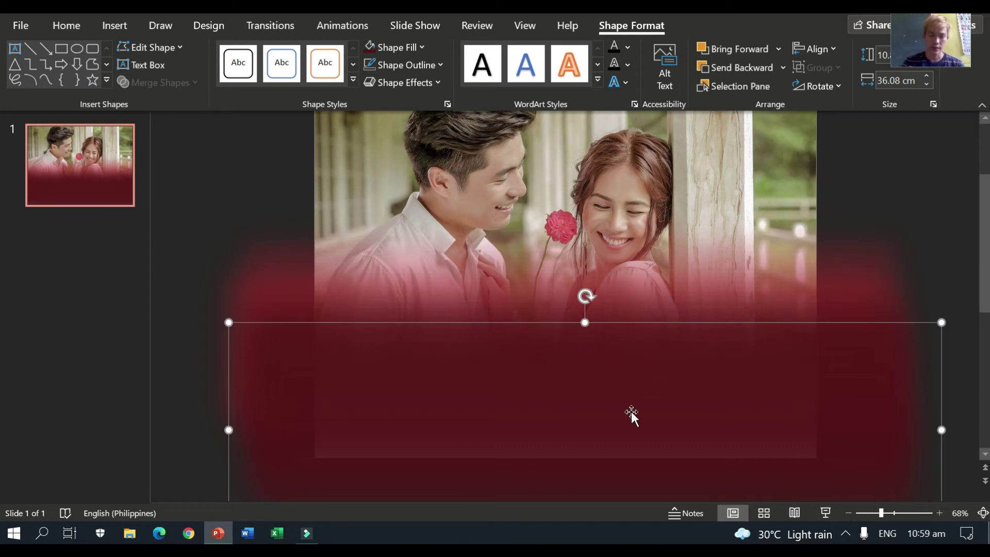
pyautogui.hotkey('ctrl', 'v')
pyautogui.moveTo(628, 358); pyautogui.dragTo(628, 406)
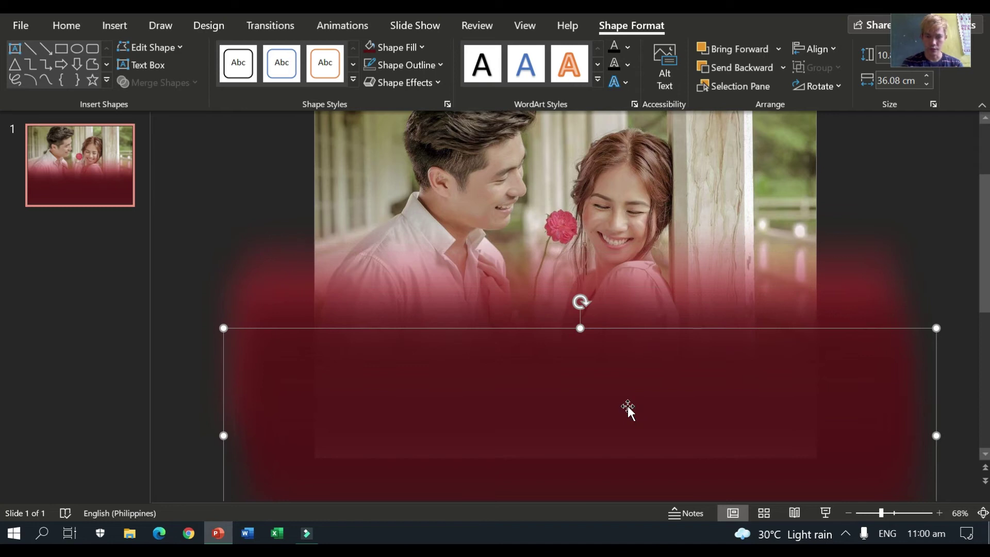
pyautogui.moveTo(610, 336); pyautogui.dragTo(605, 394)
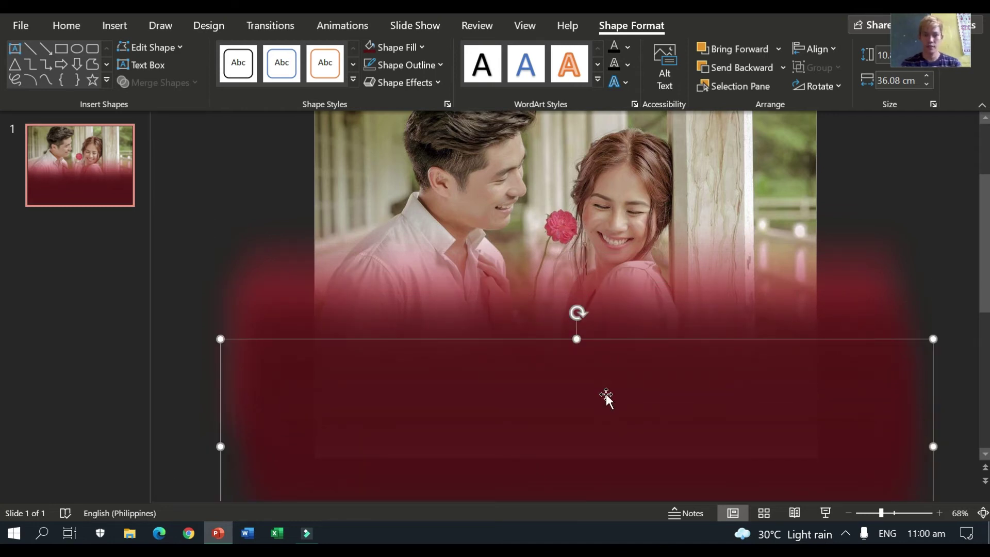
pyautogui.hotkey('ctrl', 'v')
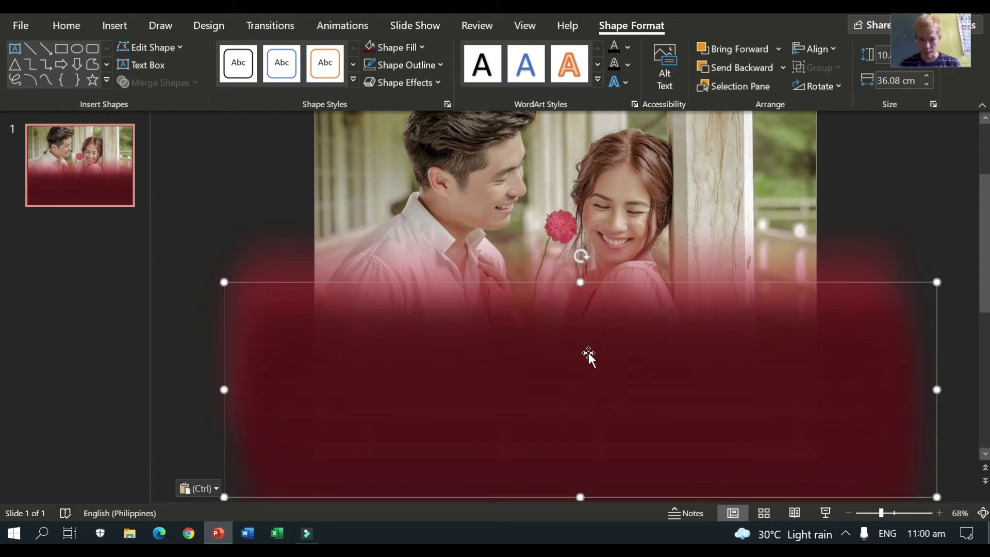
pyautogui.moveTo(590, 343); pyautogui.dragTo(602, 456)
pyautogui.press('Escape')
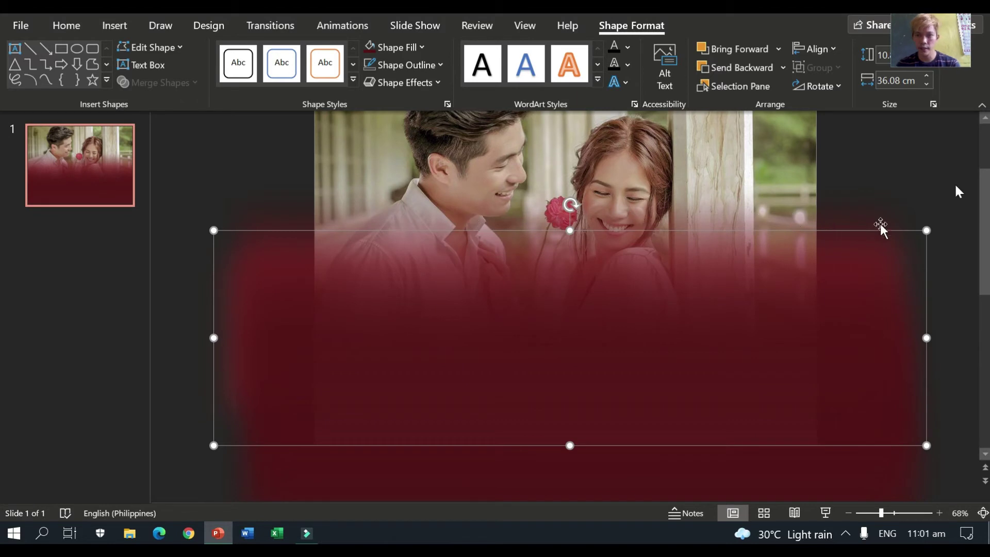
# Draw a text box across the photo's lower middle and type the first name
pyautogui.click(903, 146)
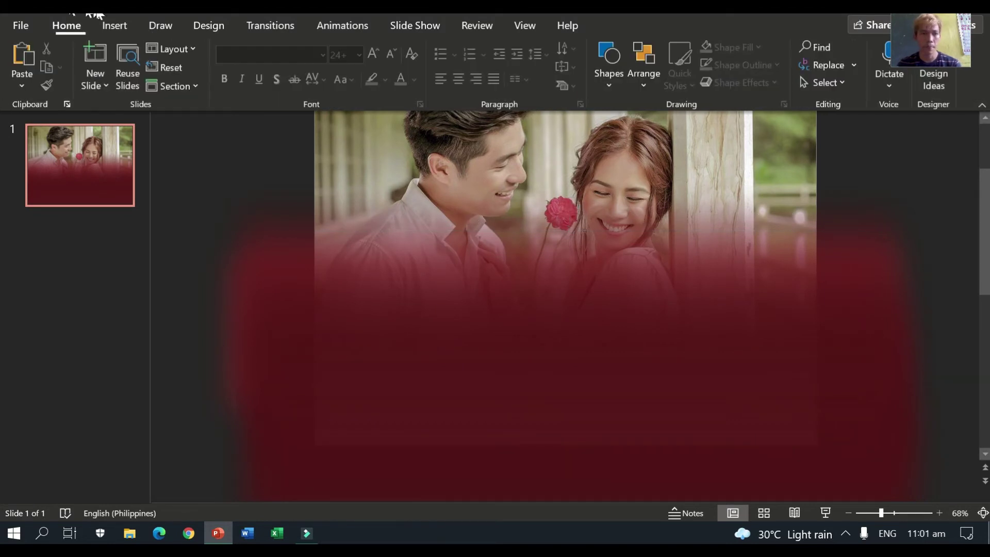
pyautogui.click(116, 29)
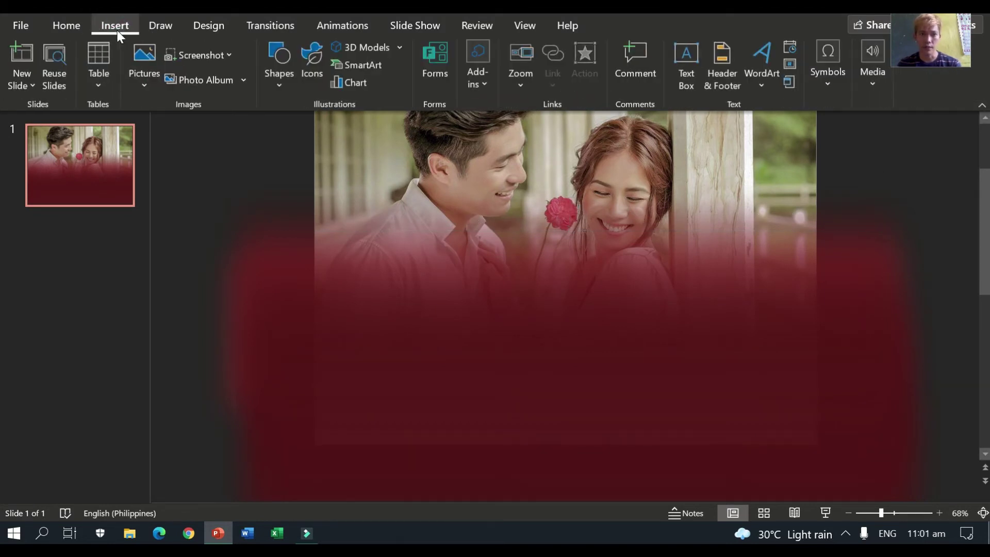
pyautogui.click(686, 86)
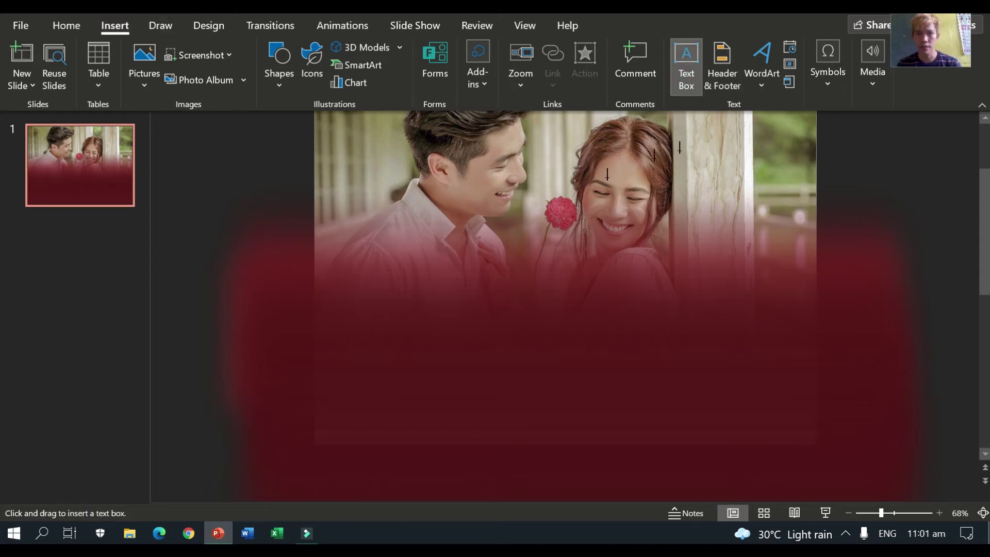
pyautogui.moveTo(432, 270); pyautogui.dragTo(712, 325)
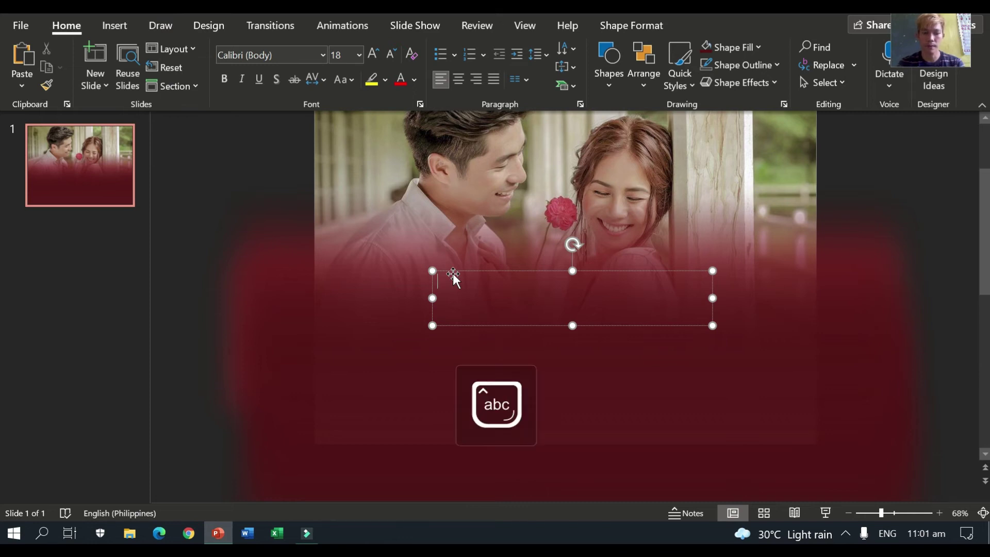
pyautogui.write('Paul')
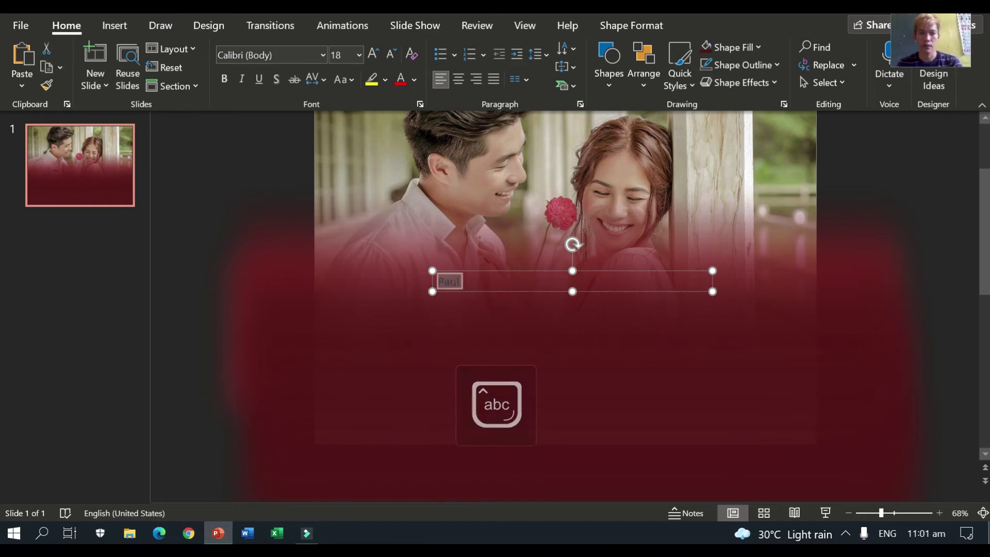
# Set the first name in the Cherolina script font
pyautogui.click(322, 53)
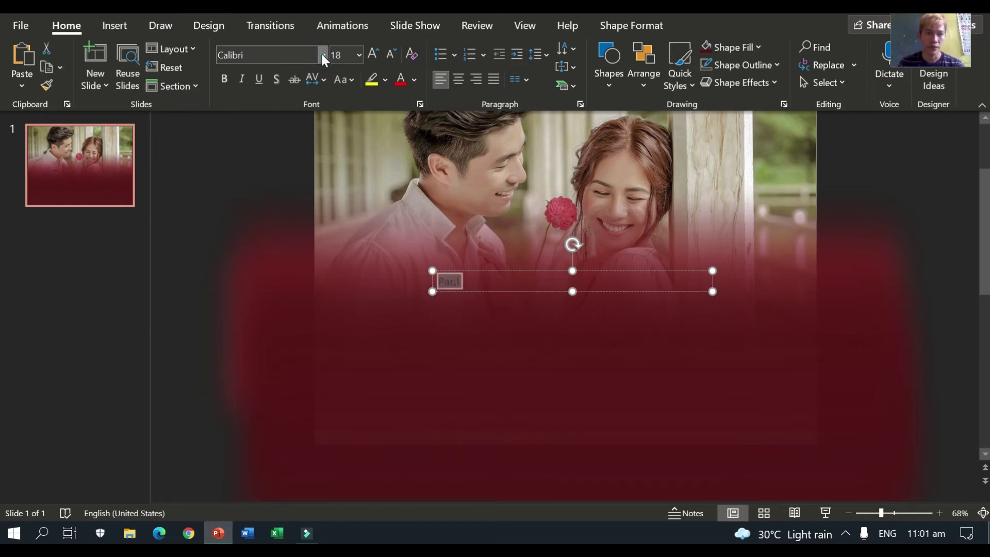
pyautogui.click(321, 54)
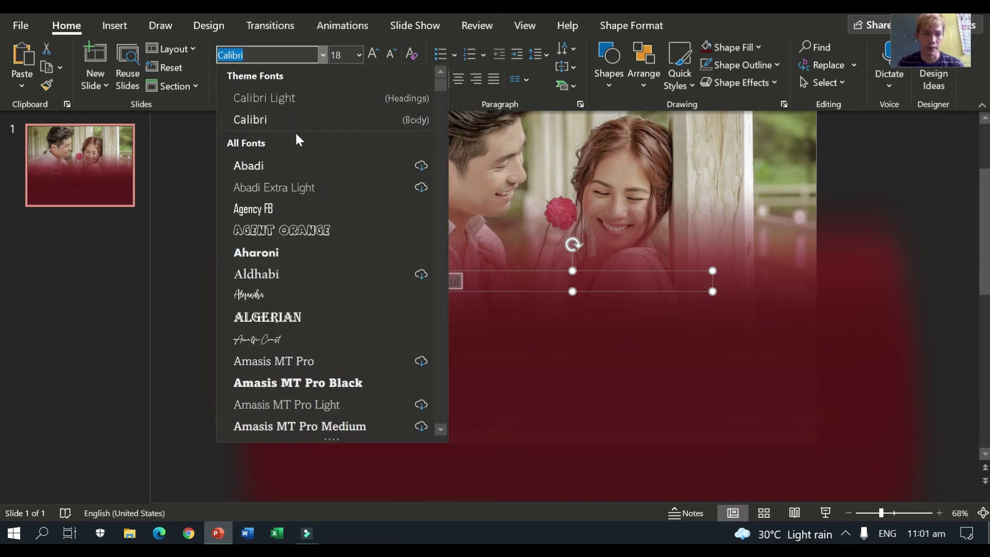
pyautogui.scroll(-8, 298, 286)
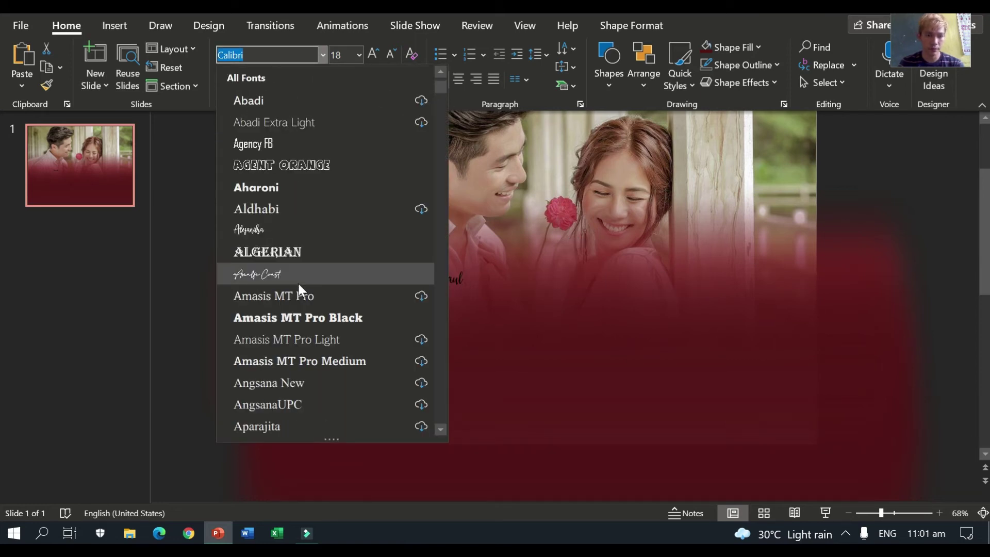
pyautogui.scroll(-15, 300, 285)
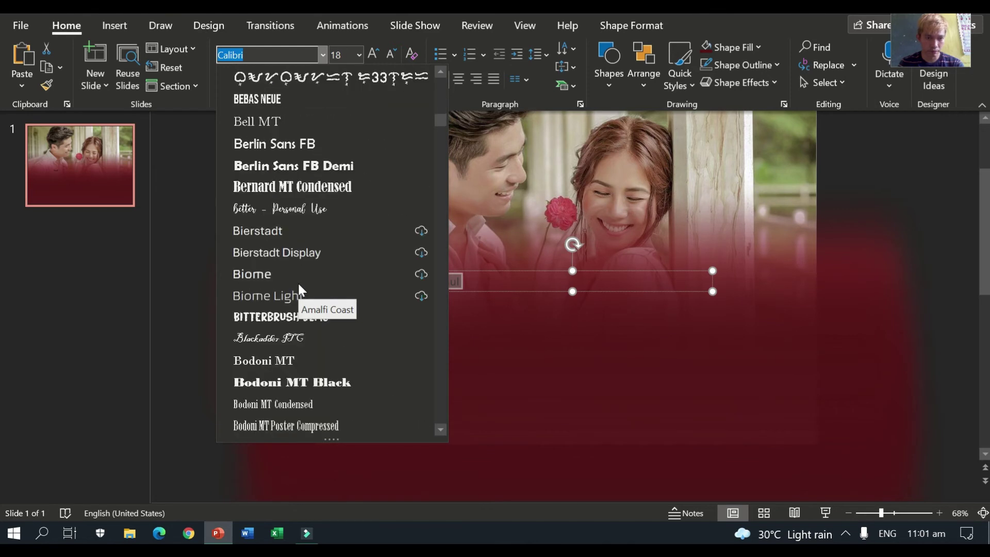
pyautogui.scroll(-4, 298, 284)
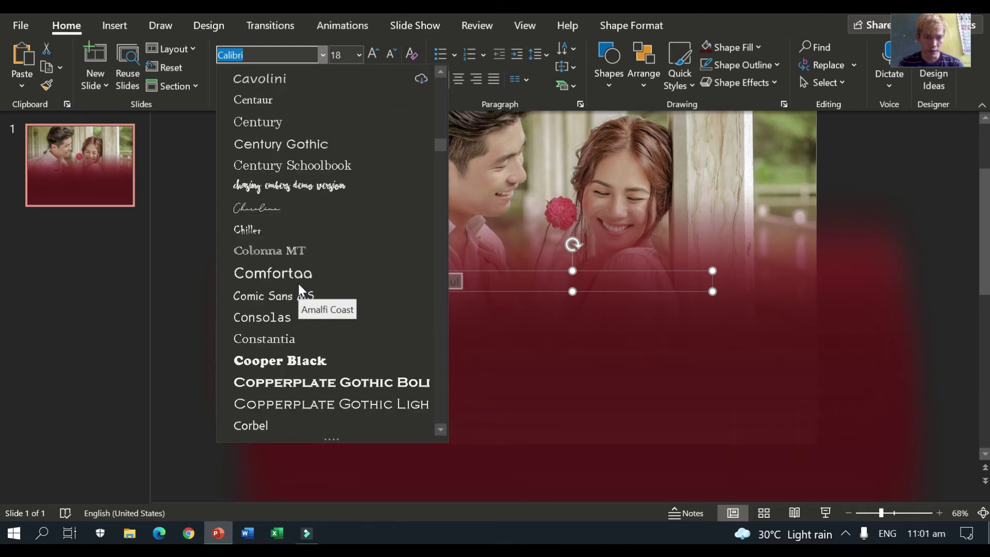
pyautogui.click(316, 208)
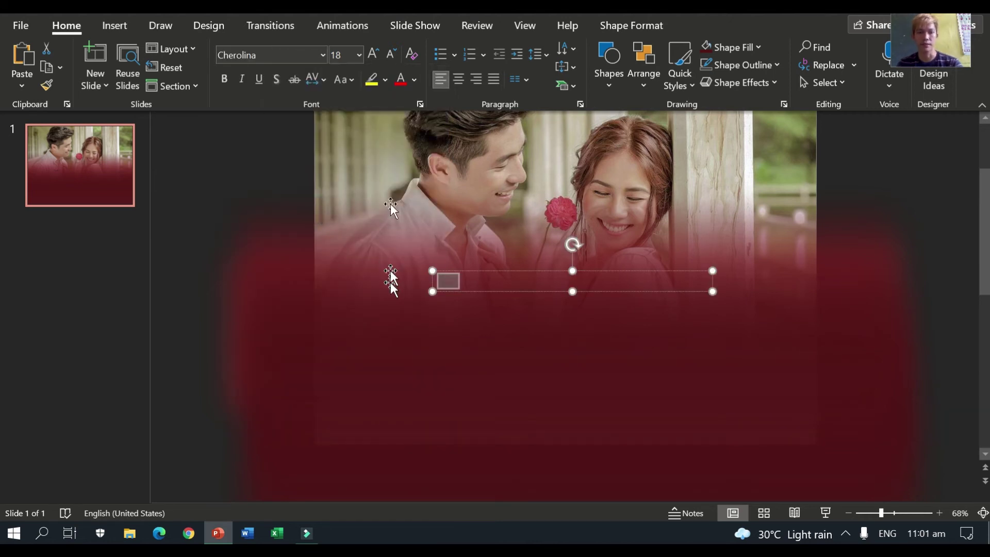
# Enlarge the script first name step by step to 166 pt
pyautogui.click(373, 53)
pyautogui.click(372, 53)
pyautogui.click(372, 54)
pyautogui.click(373, 54)
pyautogui.click(372, 54)
pyautogui.click(371, 54)
pyautogui.click(372, 54)
pyautogui.click(371, 53)
pyautogui.click(371, 54)
pyautogui.click(371, 53)
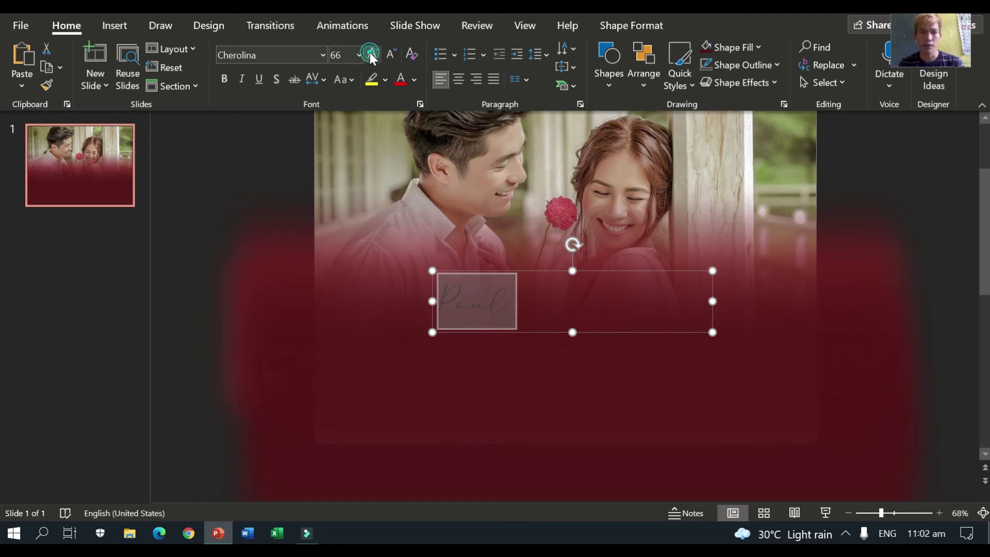
pyautogui.click(372, 54)
pyautogui.click(372, 54)
pyautogui.click(372, 54)
pyautogui.click(372, 54)
pyautogui.click(372, 53)
pyautogui.click(372, 54)
pyautogui.click(373, 54)
pyautogui.click(372, 53)
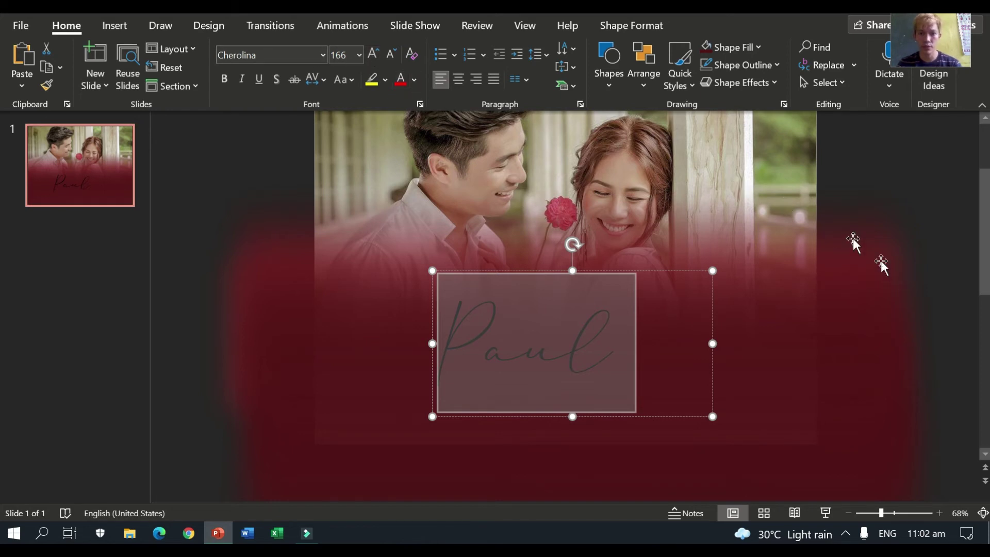
# Move the name's text box up toward the right side of the slide
pyautogui.click(777, 200)
pyautogui.click(604, 332)
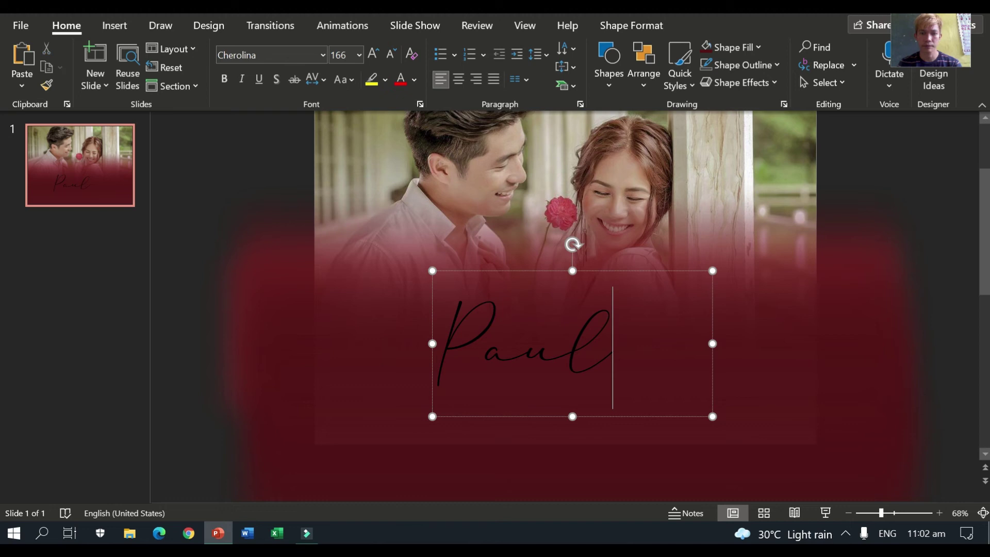
pyautogui.moveTo(560, 415); pyautogui.dragTo(710, 359)
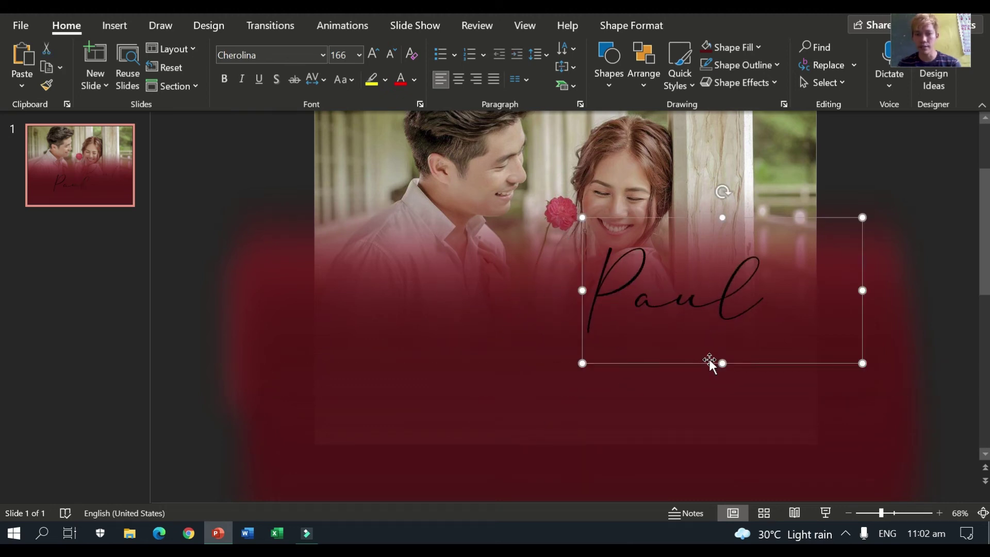
# Colour the script first name white and give it an outer shadow
pyautogui.click(416, 77)
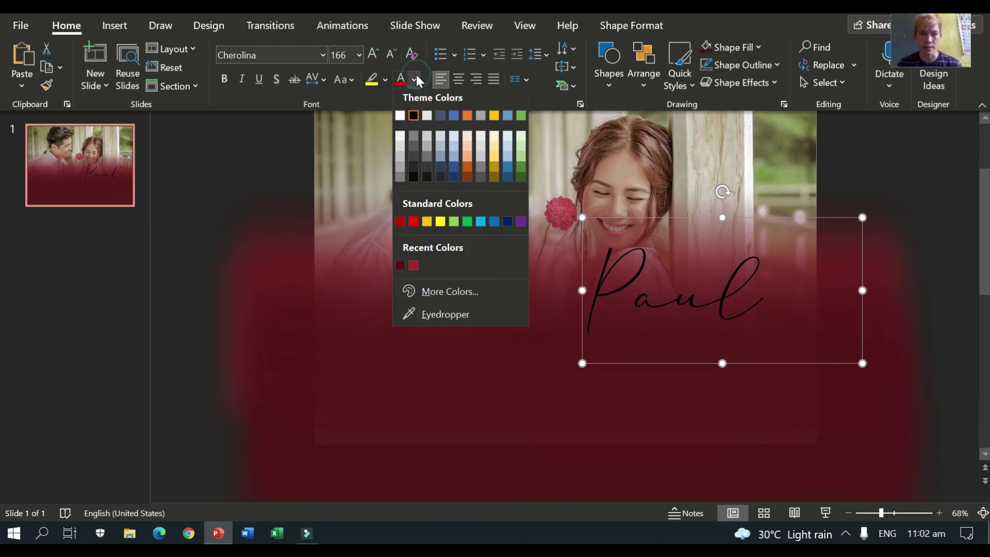
pyautogui.click(400, 119)
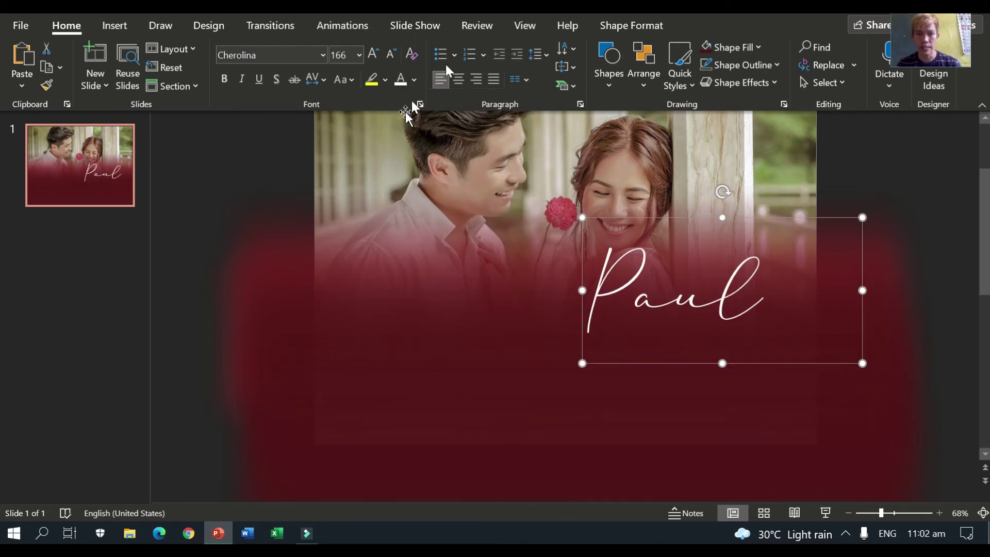
pyautogui.click(617, 30)
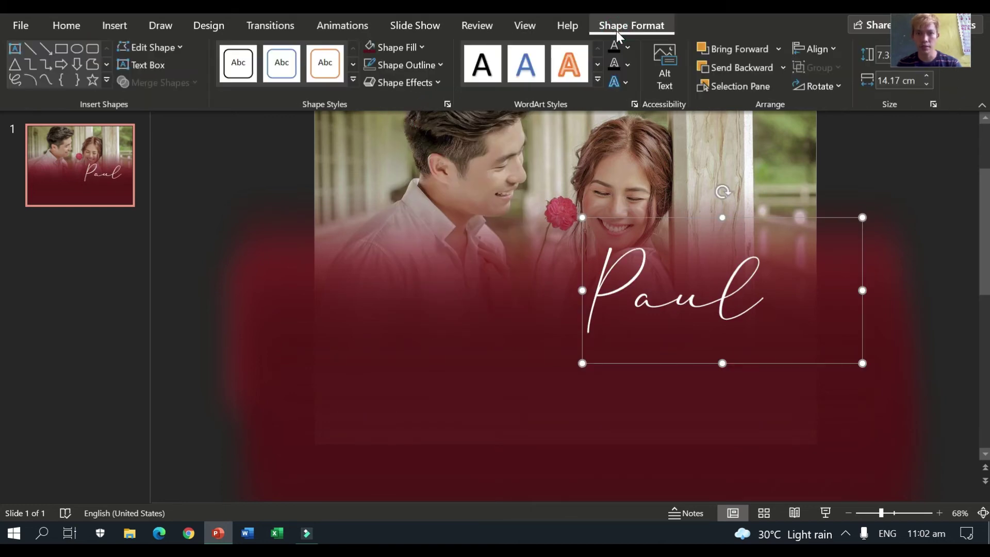
pyautogui.click(625, 79)
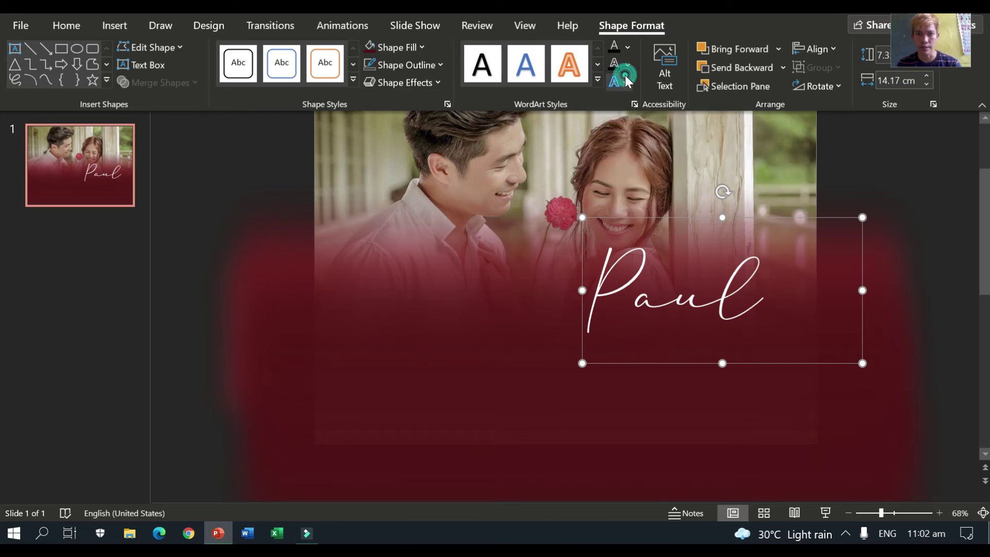
pyautogui.moveTo(670, 116)
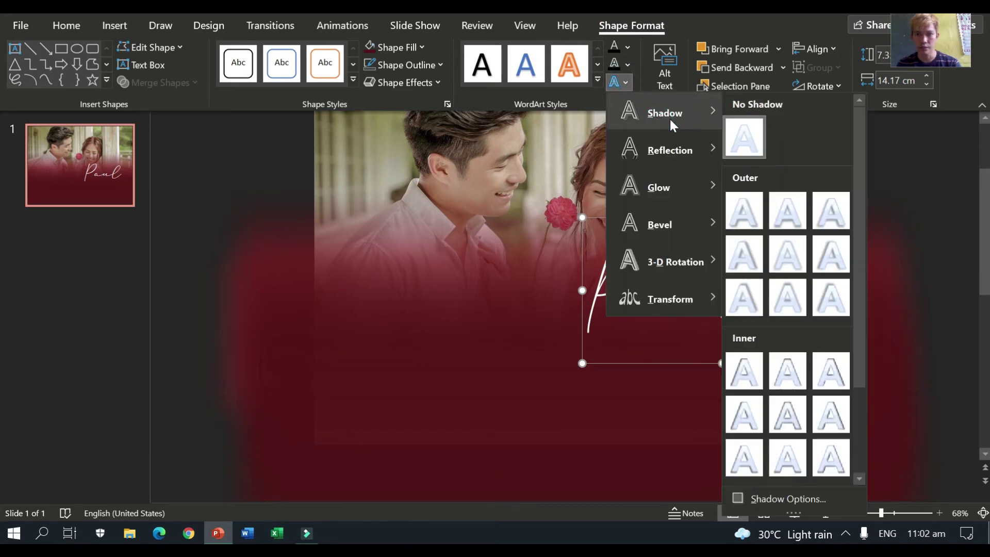
pyautogui.click(840, 302)
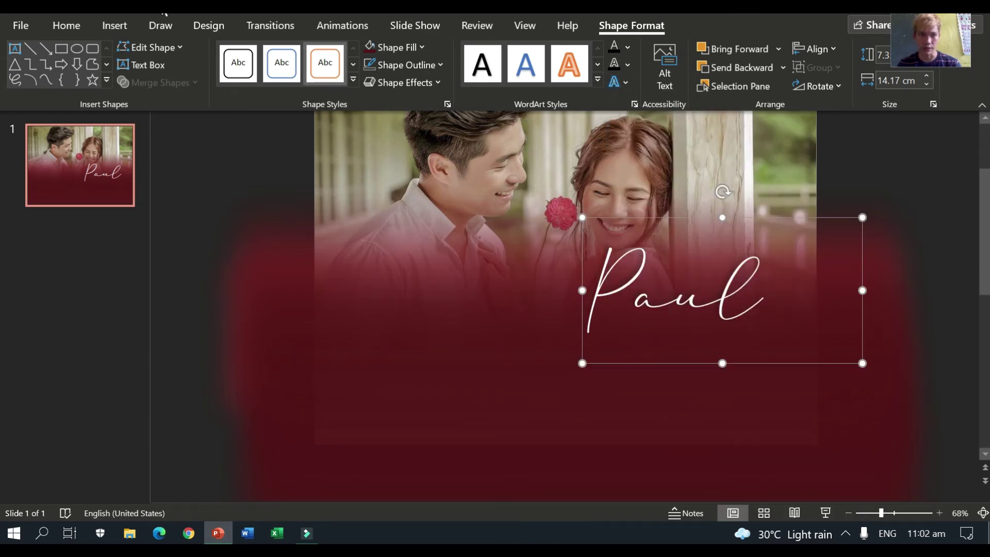
# Enlarge the white name to 287 pt, widen its box to one line, and move it up-right
pyautogui.click(51, 31)
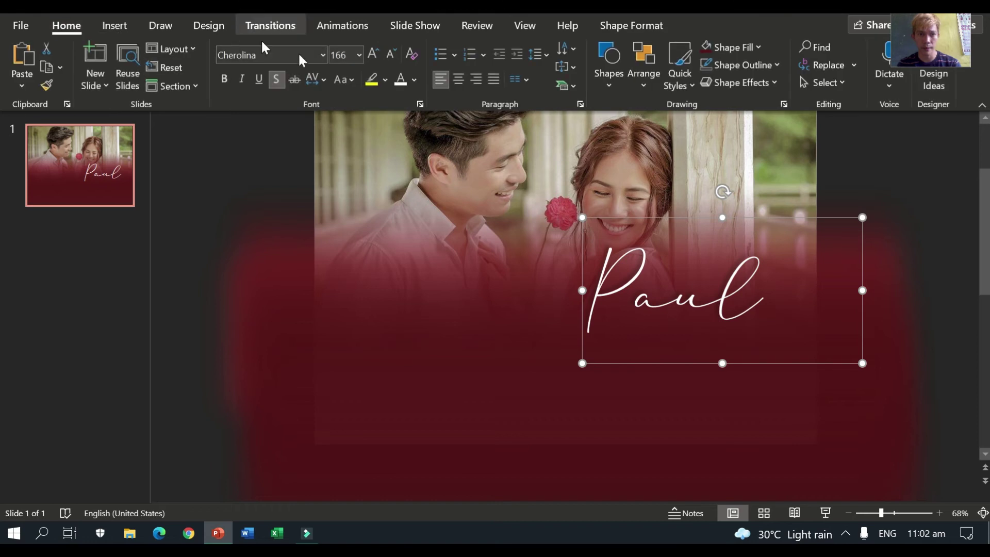
pyautogui.click(372, 54)
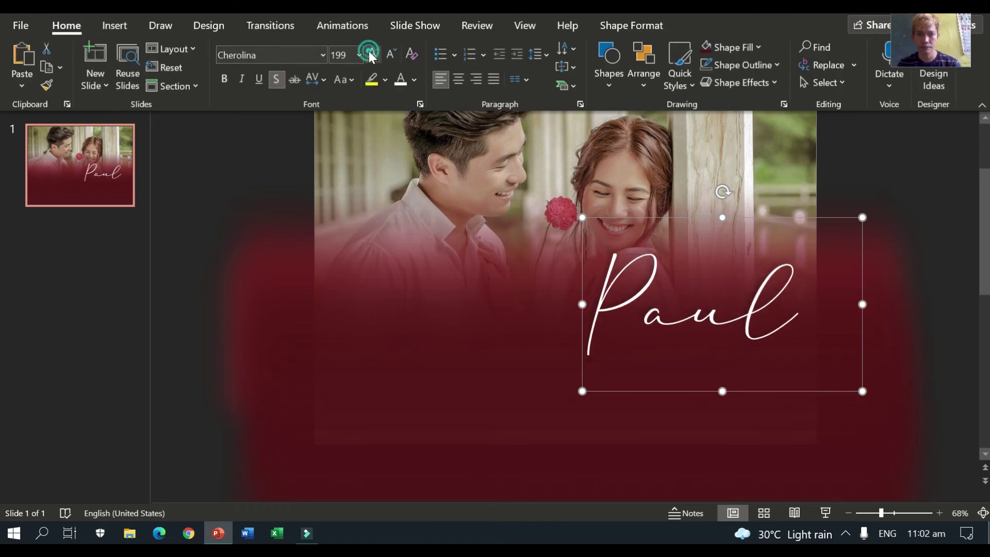
pyautogui.click(372, 54)
pyautogui.click(372, 53)
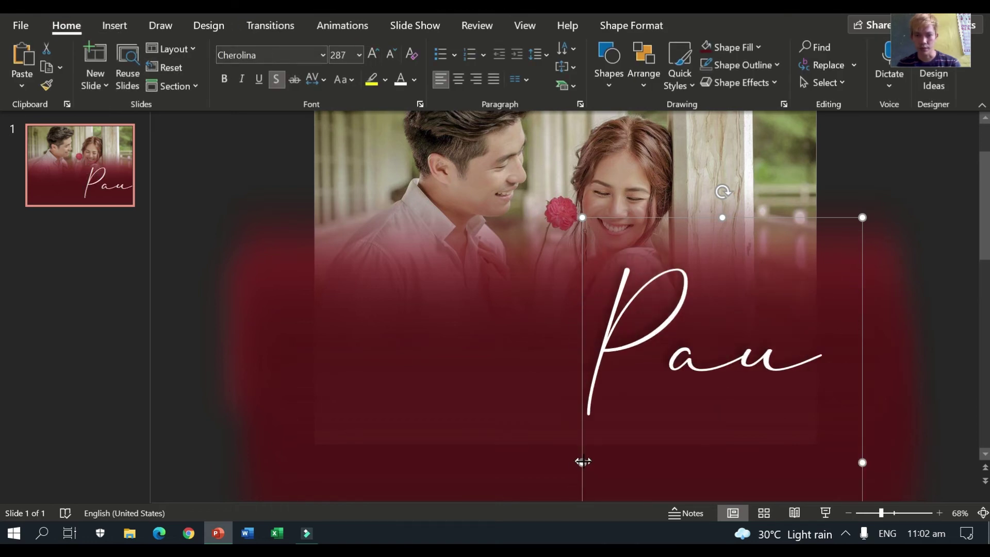
pyautogui.moveTo(583, 463); pyautogui.dragTo(410, 466)
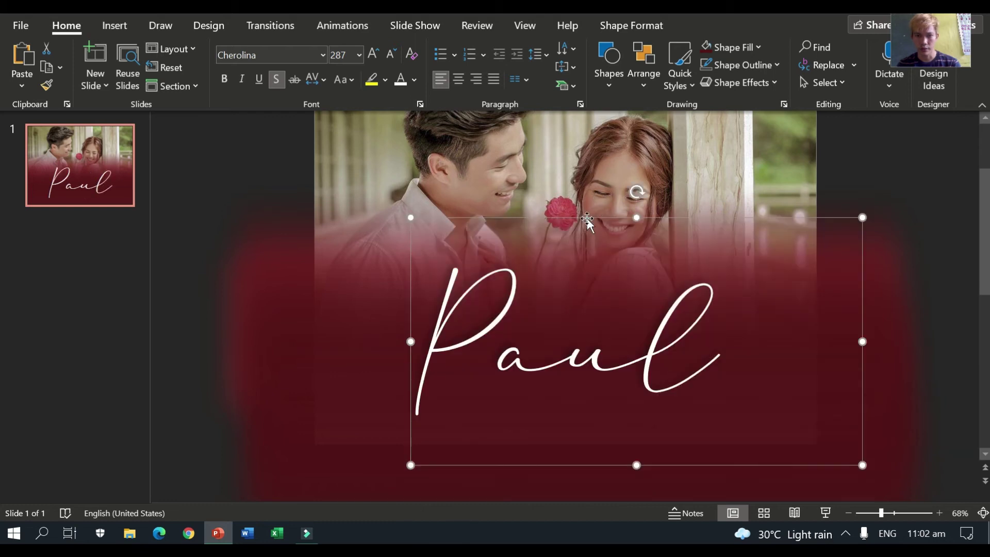
pyautogui.moveTo(592, 209); pyautogui.dragTo(644, 181)
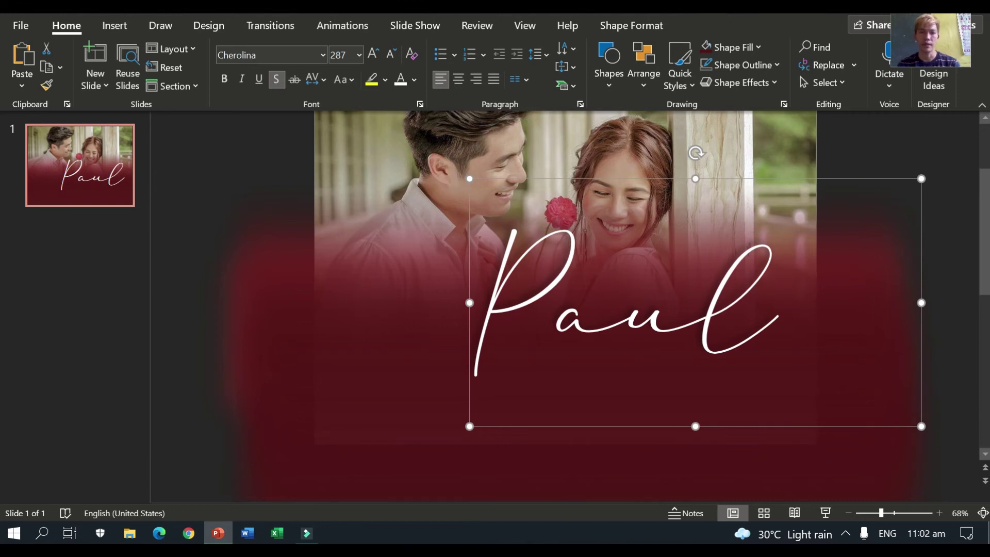
# Duplicate the first-name text box and type the second name into the copy
pyautogui.click(470, 235)
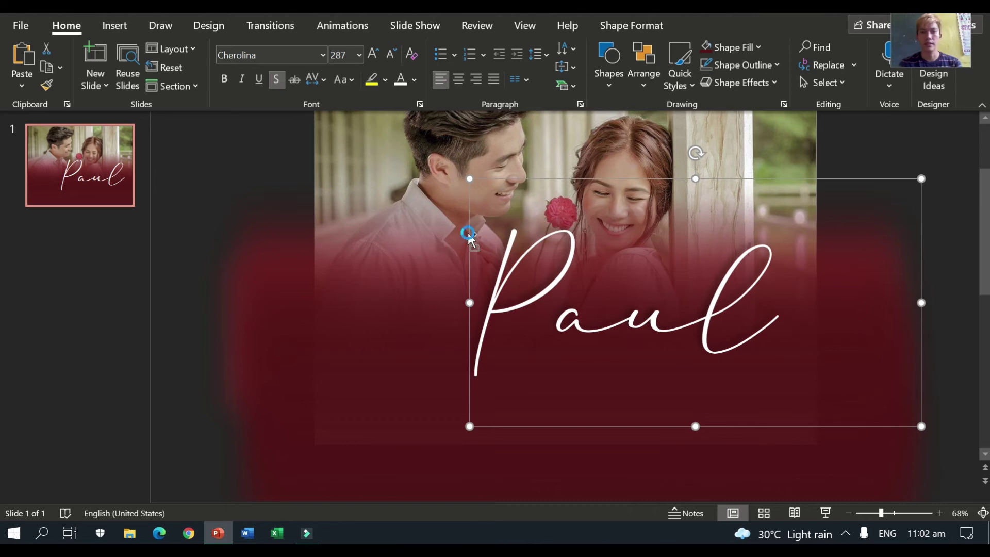
pyautogui.hotkey('ctrl', 'v')
pyautogui.moveTo(530, 344); pyautogui.dragTo(527, 338)
pyautogui.write('Rayle')
# Shrink the second name to 138 pt, narrow its box, and place it below-right of the first
pyautogui.doubleClick(504, 349)
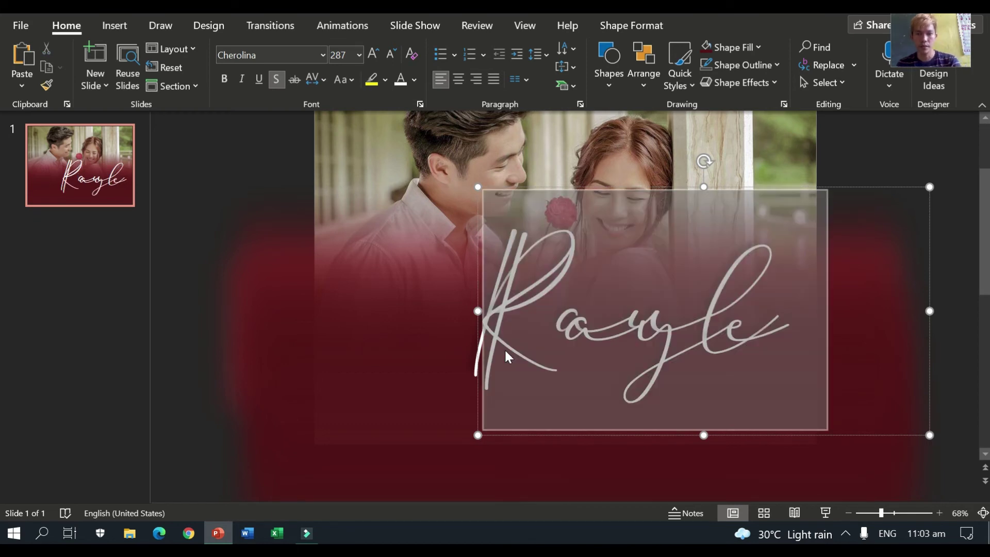
pyautogui.click(392, 54)
pyautogui.click(392, 54)
pyautogui.click(392, 54)
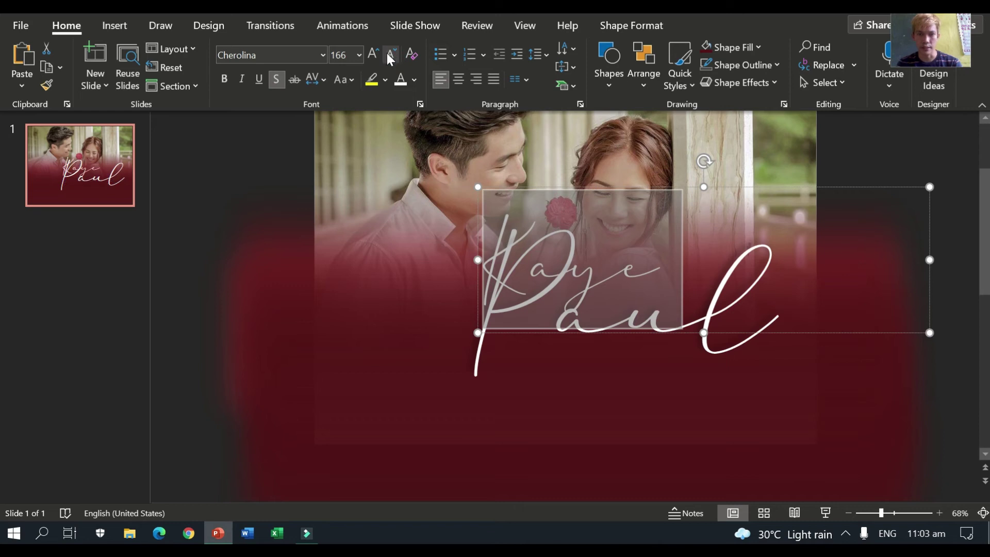
pyautogui.click(373, 54)
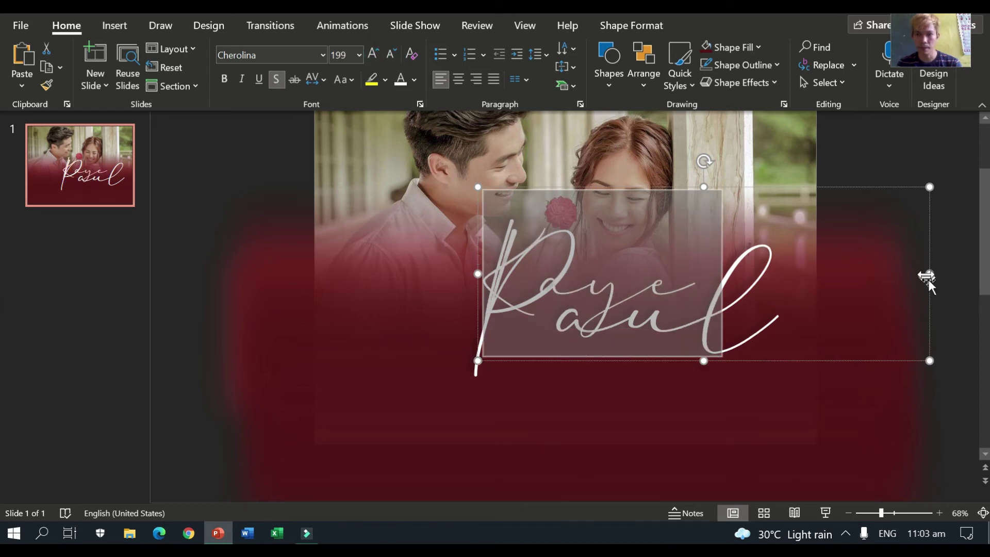
pyautogui.moveTo(927, 274); pyautogui.dragTo(742, 326)
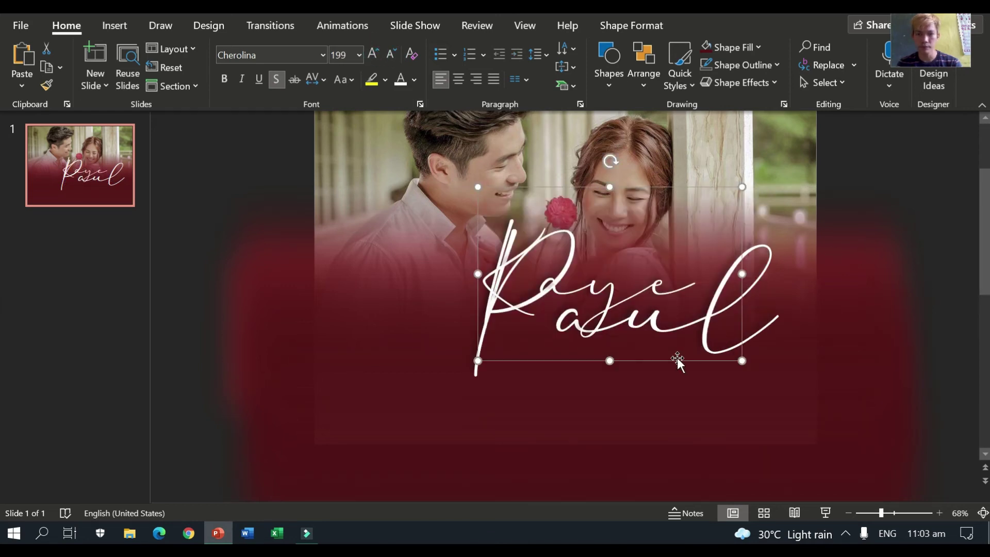
pyautogui.moveTo(677, 357); pyautogui.dragTo(788, 460)
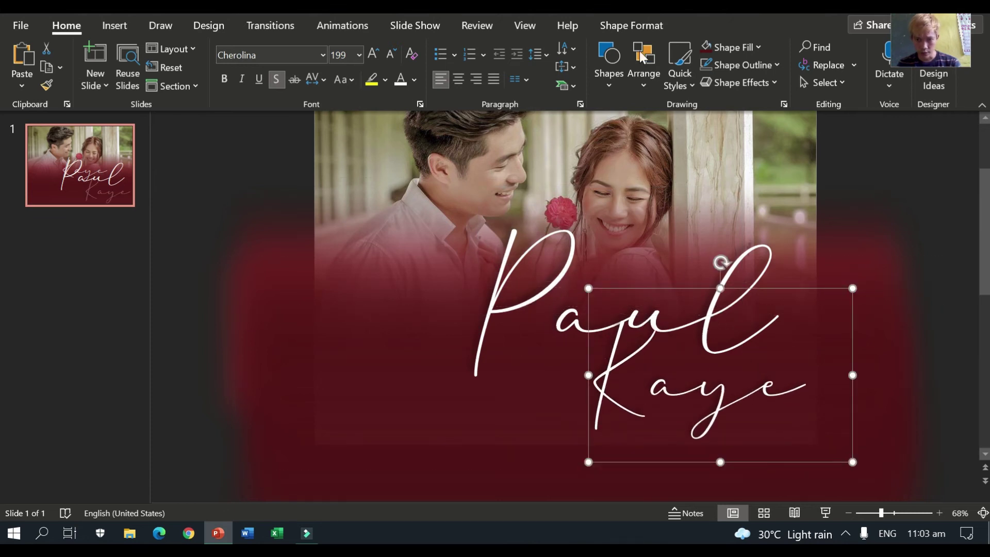
pyautogui.click(392, 55)
pyautogui.click(392, 55)
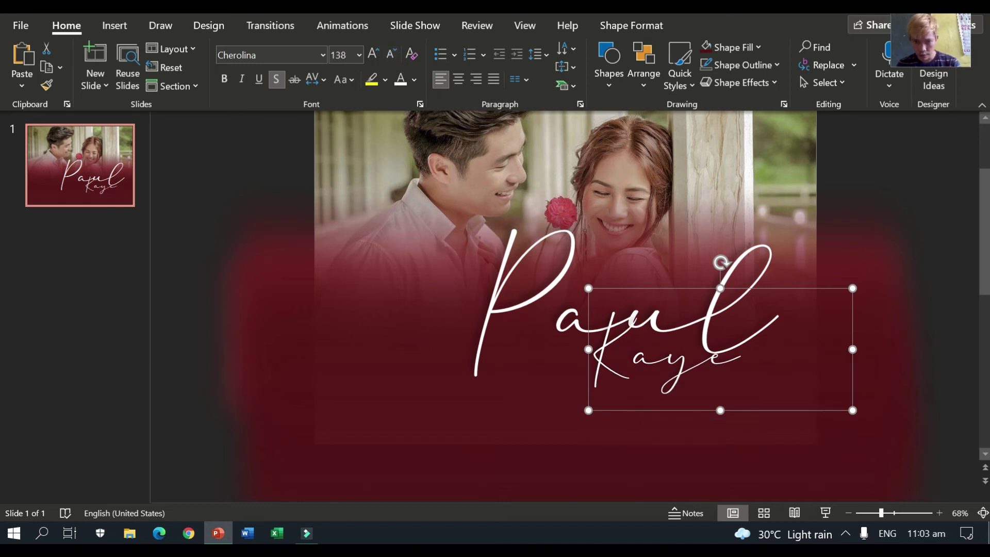
pyautogui.moveTo(637, 410); pyautogui.dragTo(643, 424)
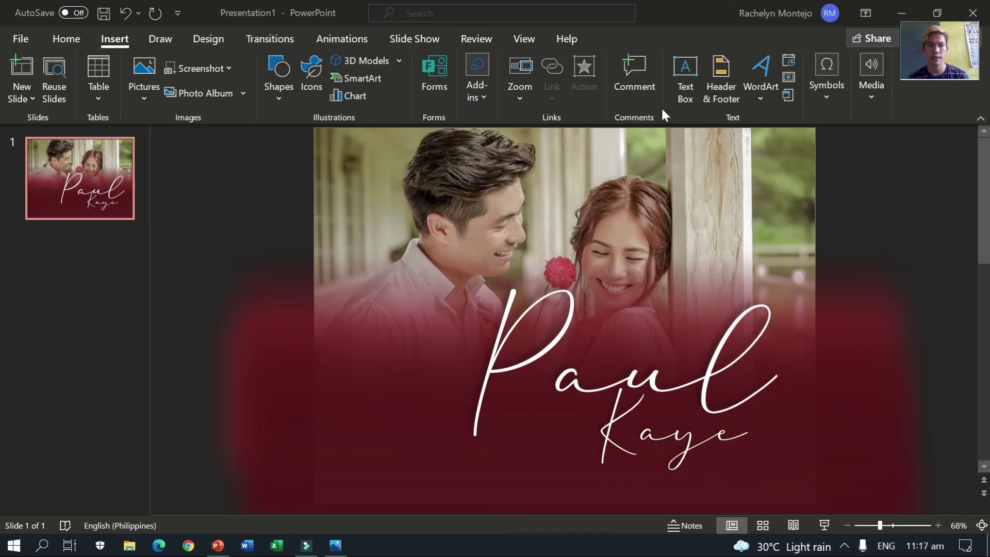
# Draw a text box at the slide's lower left and type the date 12.30.22
pyautogui.click(684, 90)
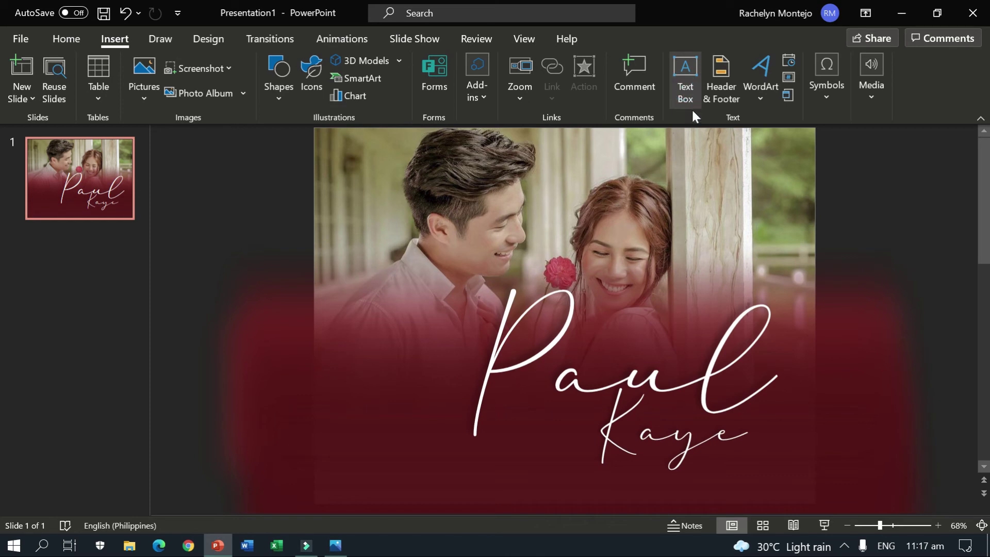
pyautogui.click(692, 91)
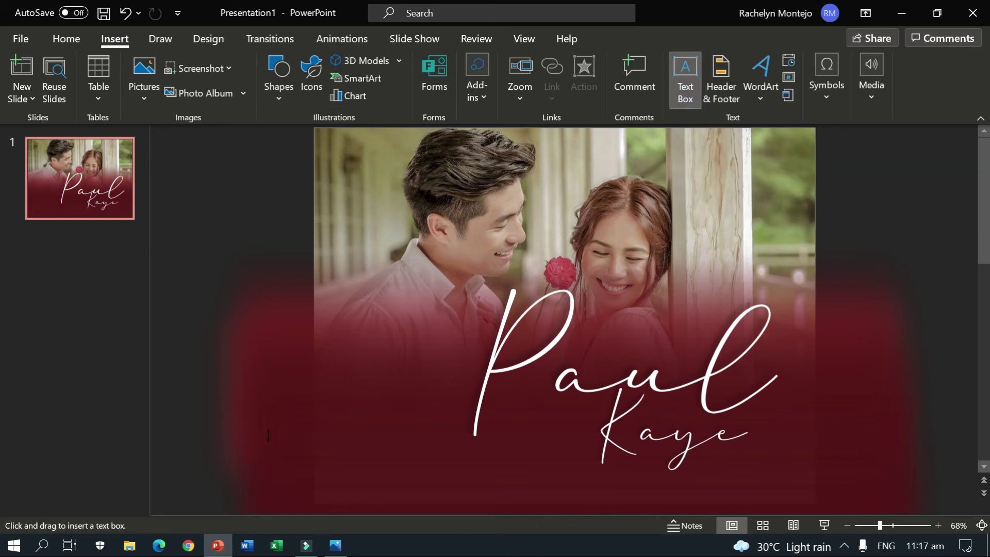
pyautogui.moveTo(346, 400); pyautogui.dragTo(511, 429)
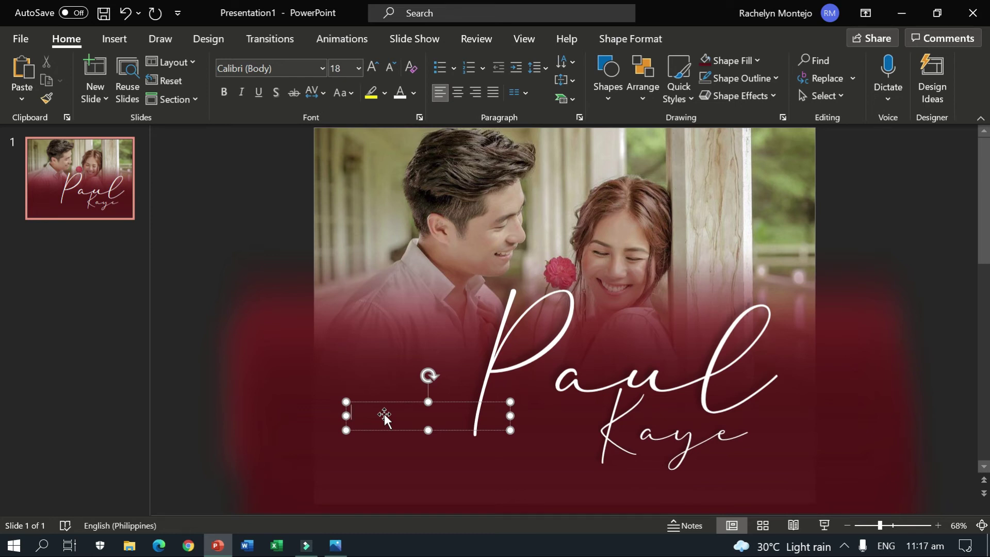
pyautogui.write('12.30.22')
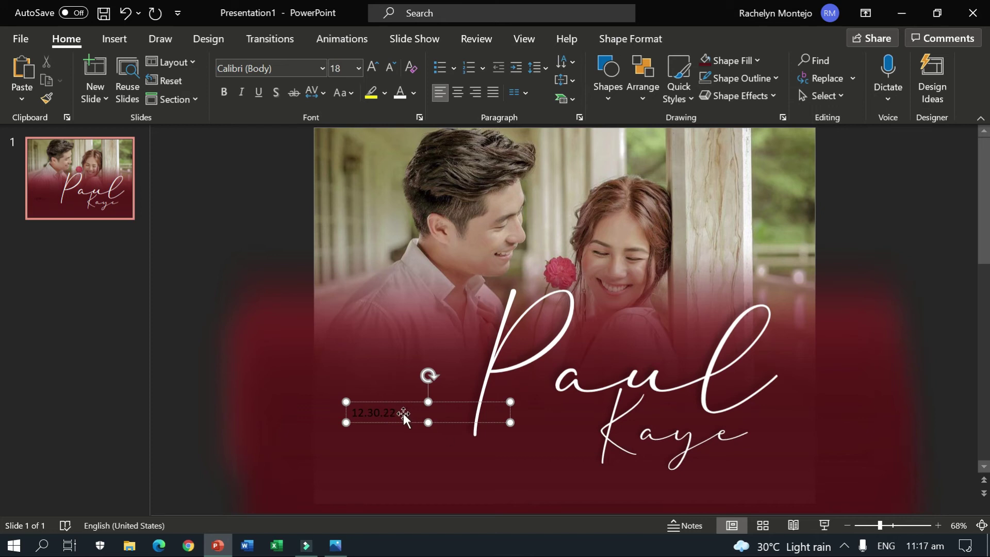
# Format the date in bold Century Gothic with a light gold sampled from the photo
pyautogui.doubleClick(402, 412)
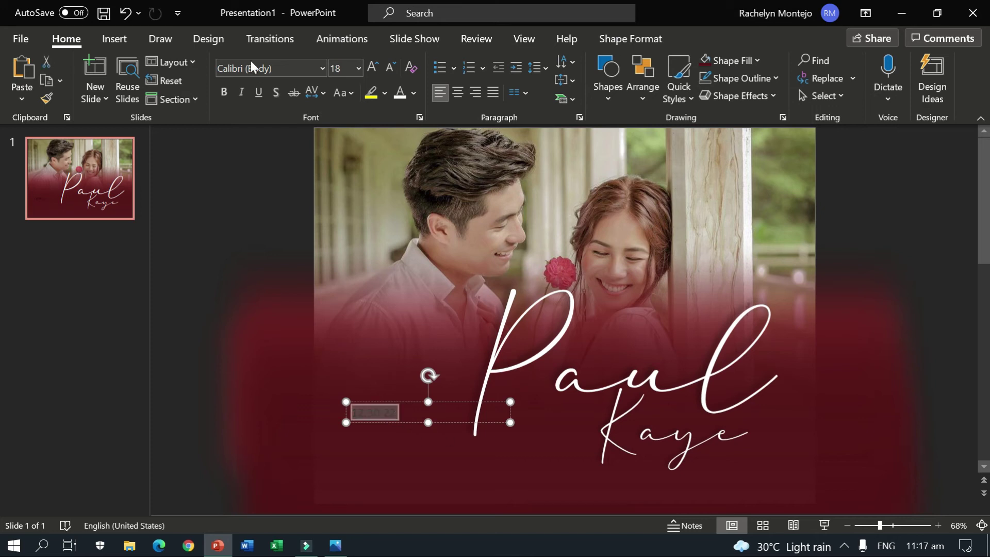
pyautogui.click(324, 67)
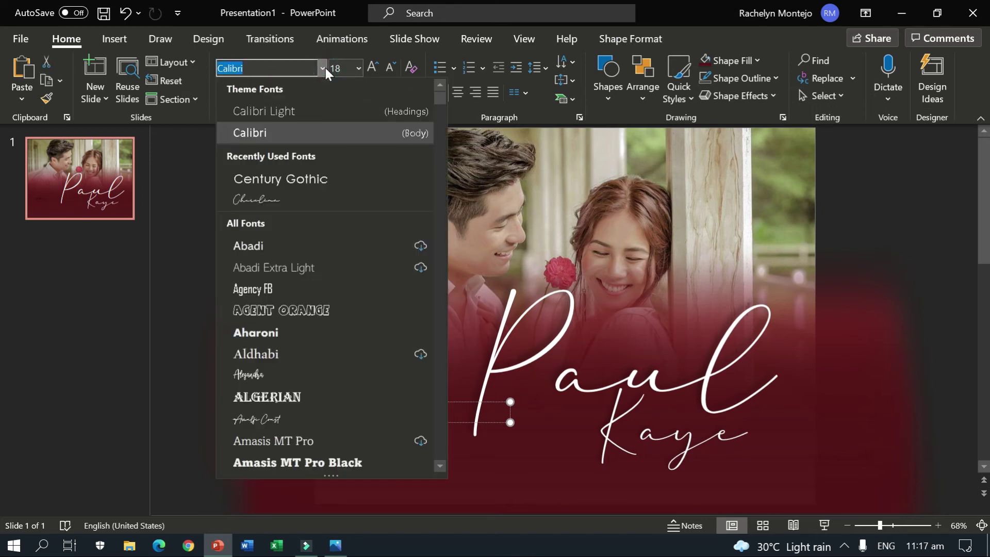
pyautogui.click(303, 179)
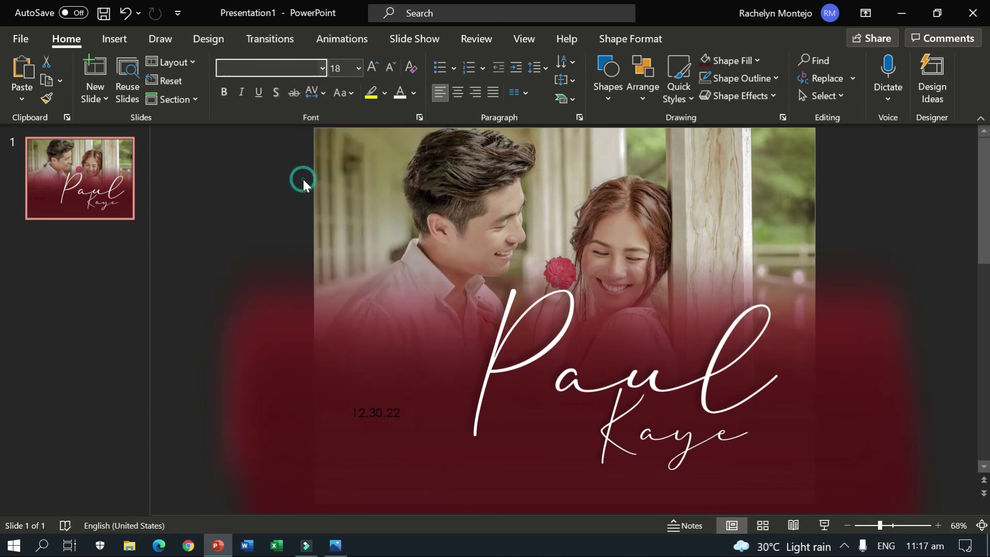
pyautogui.click(222, 92)
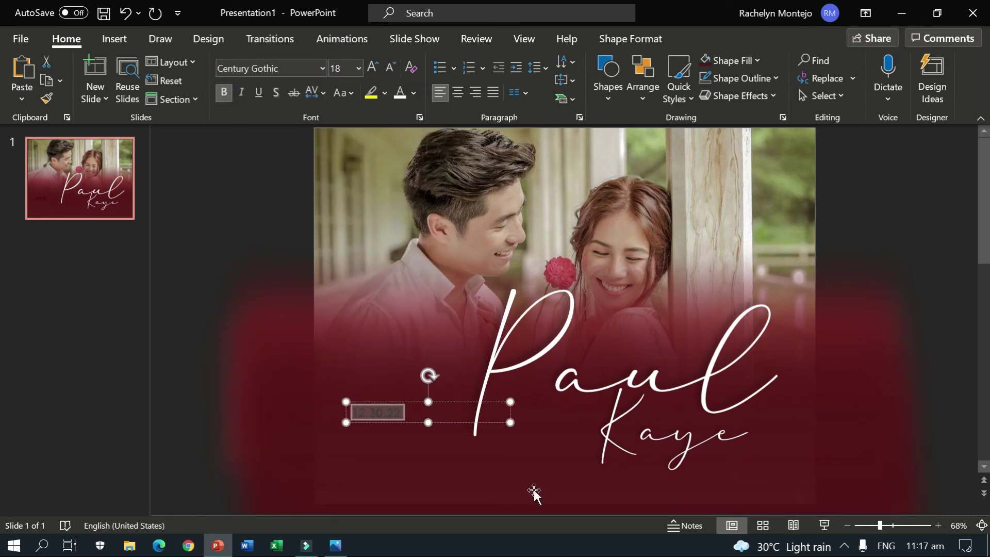
pyautogui.click(412, 93)
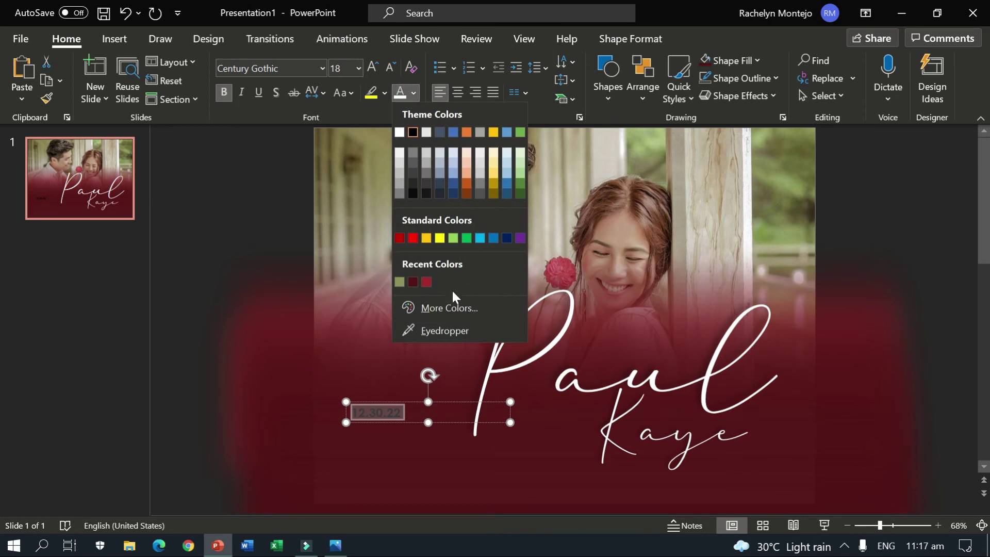
pyautogui.click(451, 332)
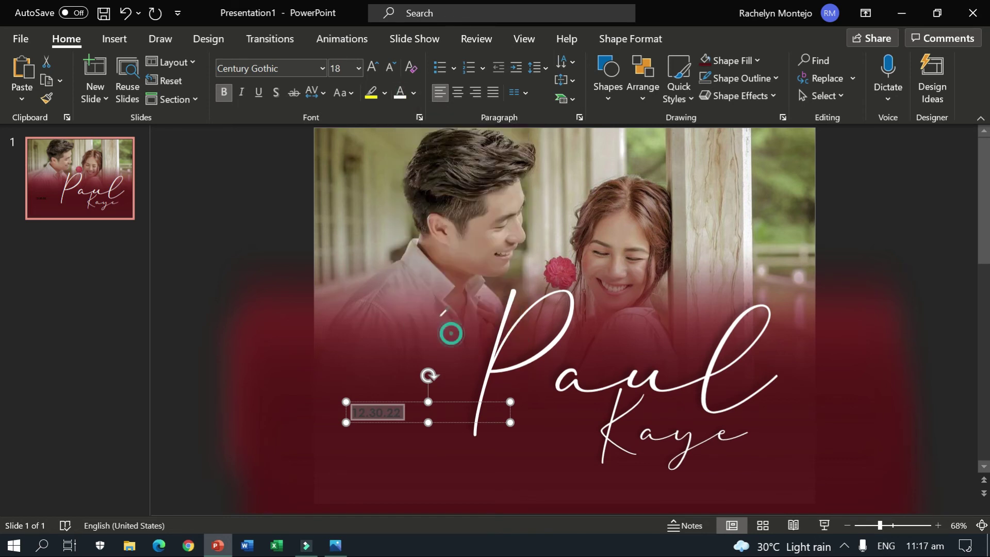
pyautogui.click(383, 158)
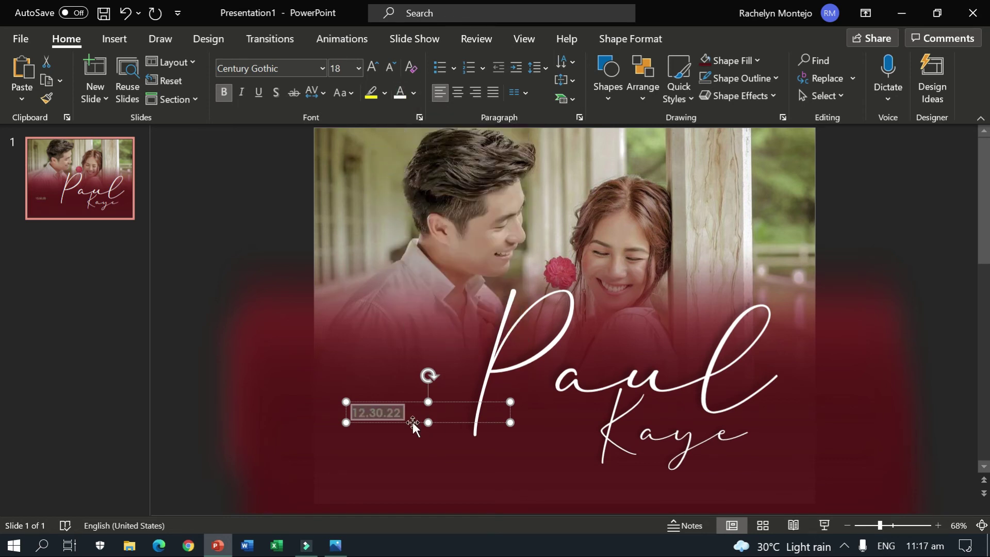
# Move the date just below the second name and give it a shadow
pyautogui.moveTo(414, 425); pyautogui.dragTo(759, 467)
pyautogui.click(615, 39)
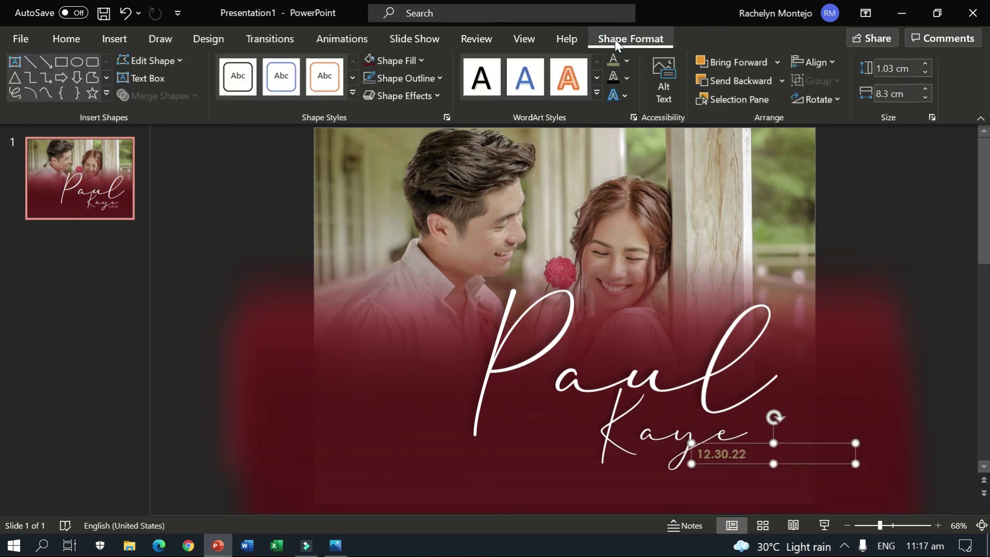
pyautogui.click(619, 93)
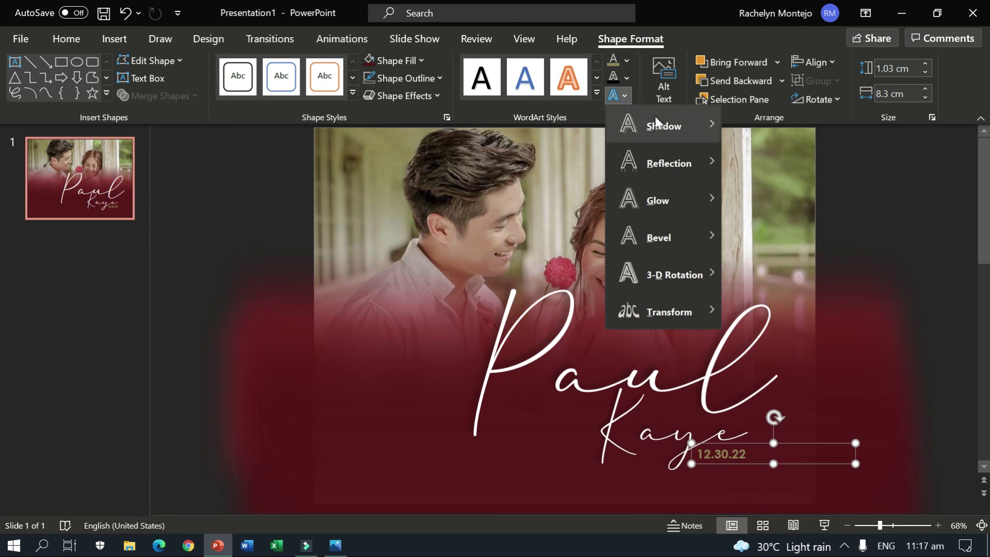
pyautogui.moveTo(663, 125)
pyautogui.click(830, 310)
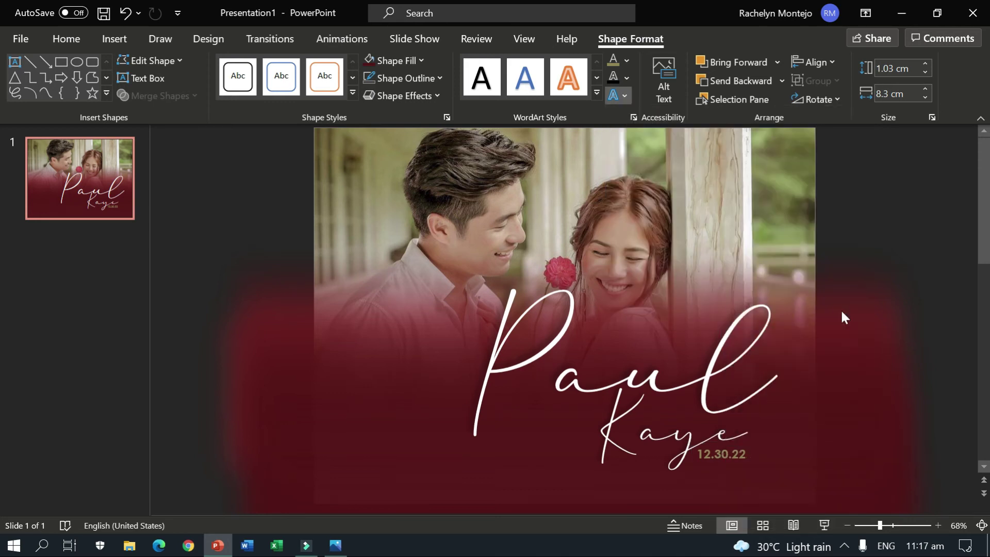
# Insert the black-and-white vintage pattern image from this computer
pyautogui.click(889, 197)
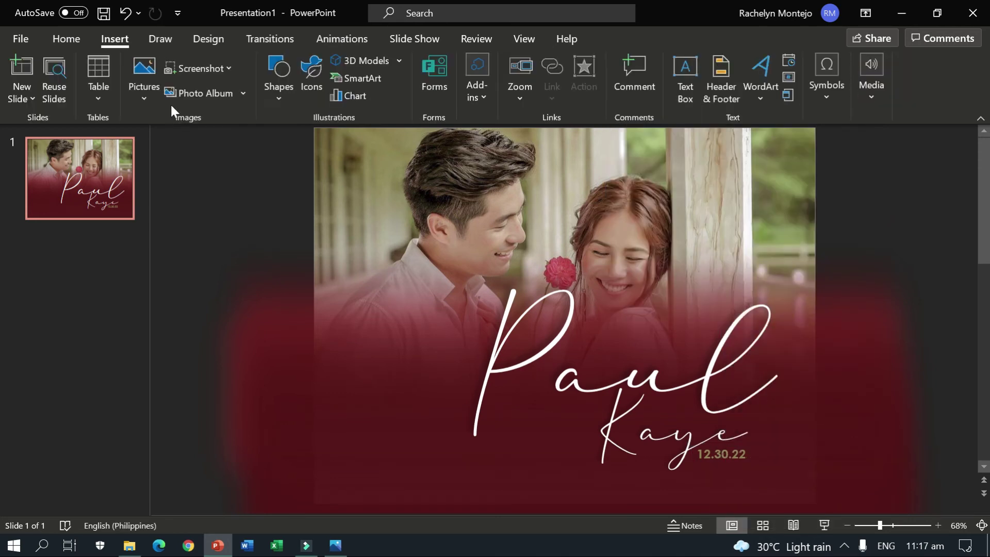
pyautogui.click(144, 73)
pyautogui.click(169, 147)
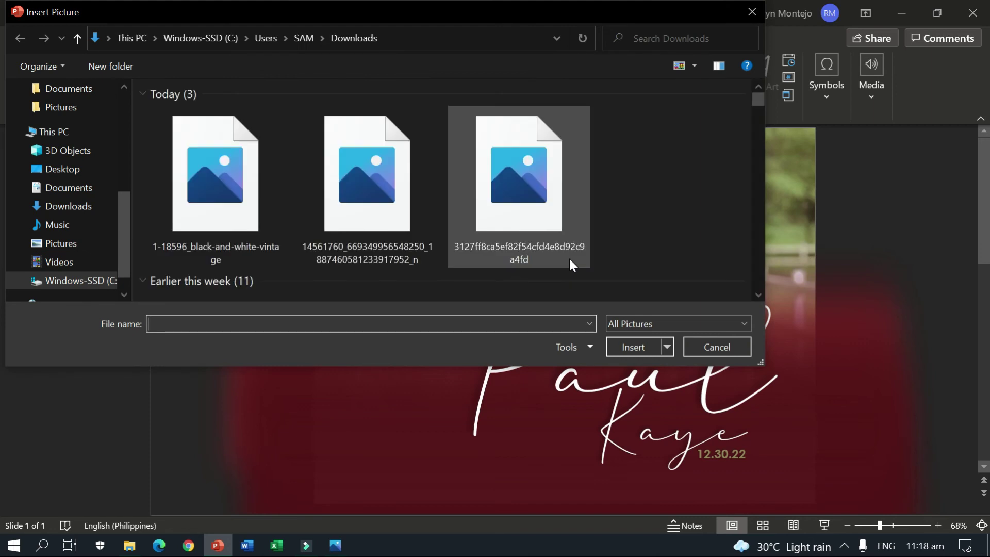
pyautogui.click(356, 207)
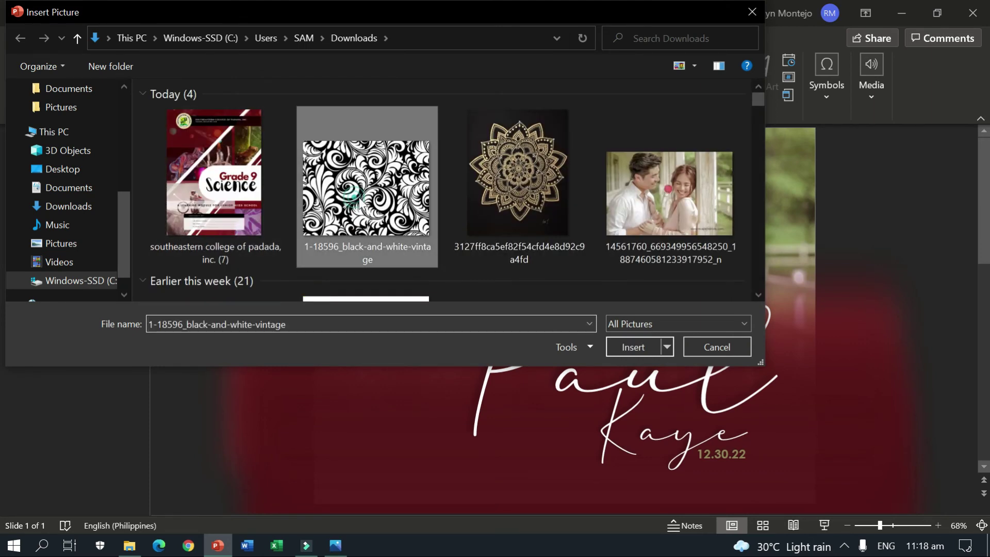
pyautogui.click(642, 355)
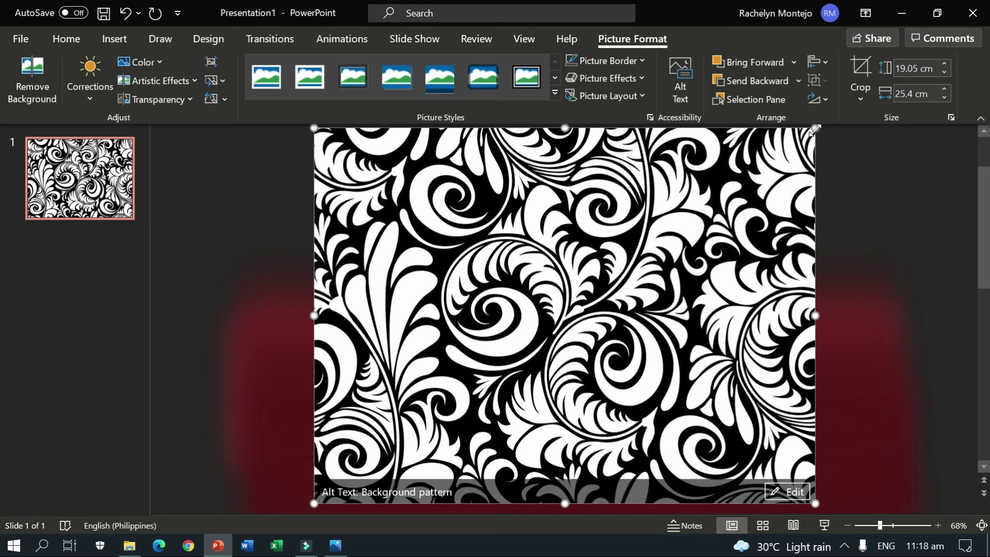
# Shrink the pattern to about 12.89×9.67 cm, centre it, and apply the widest soft edges
pyautogui.moveTo(815, 128); pyautogui.dragTo(568, 313)
pyautogui.moveTo(393, 407); pyautogui.dragTo(603, 251)
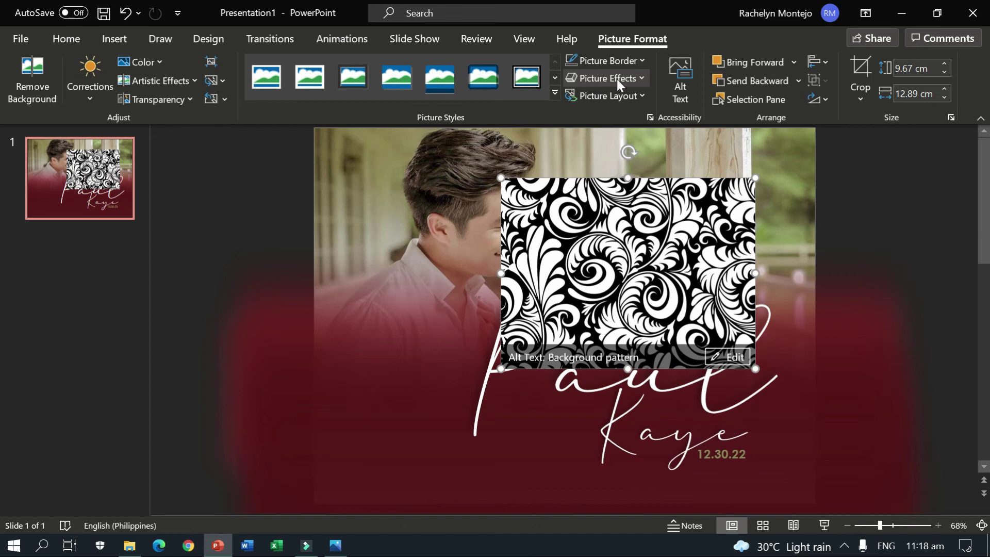
pyautogui.click(643, 78)
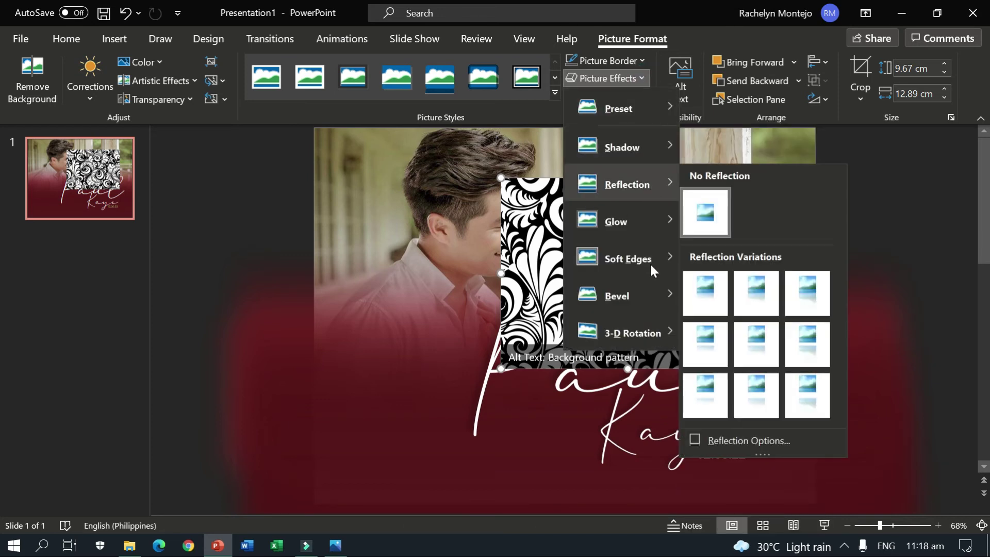
pyautogui.moveTo(654, 254)
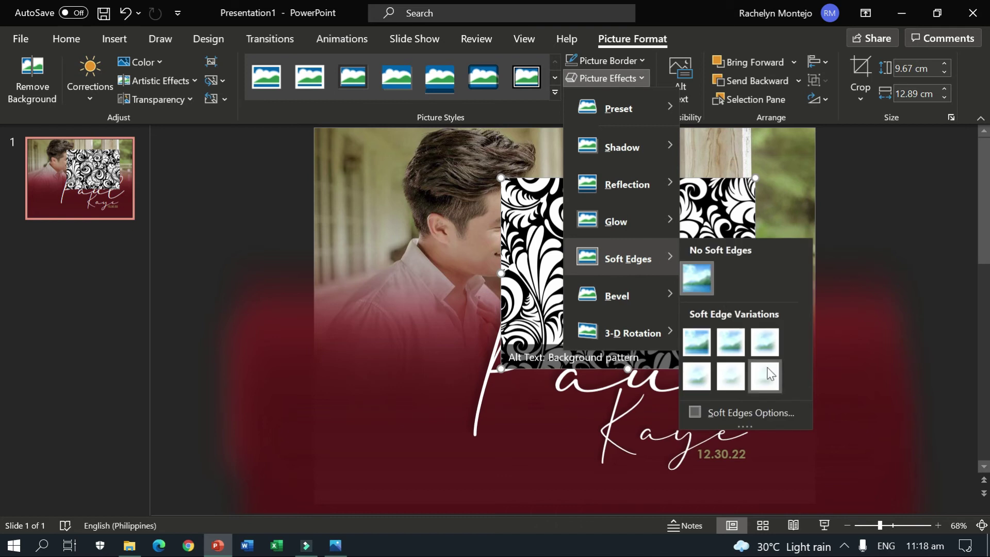
pyautogui.click(772, 378)
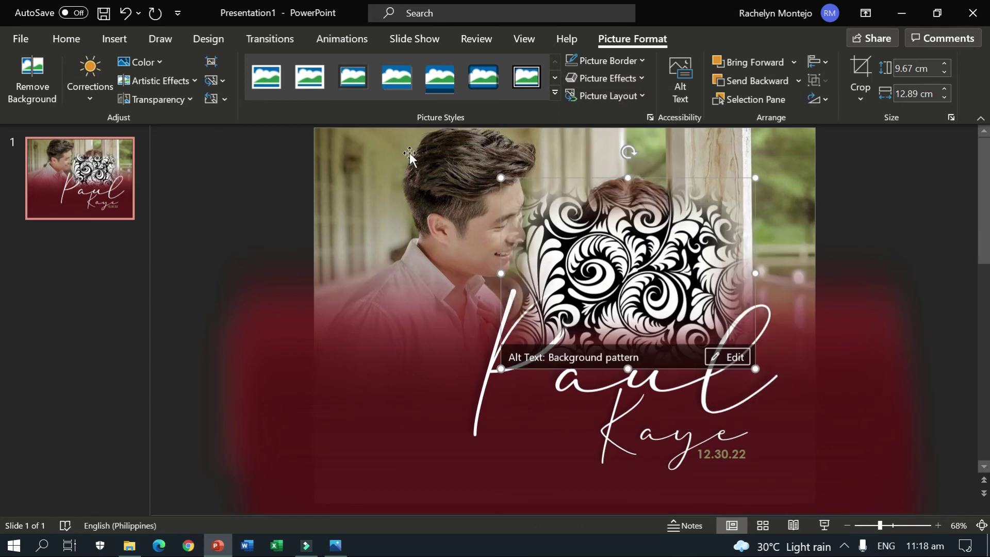
# Open the detailed picture correction settings for the pattern
pyautogui.click(89, 75)
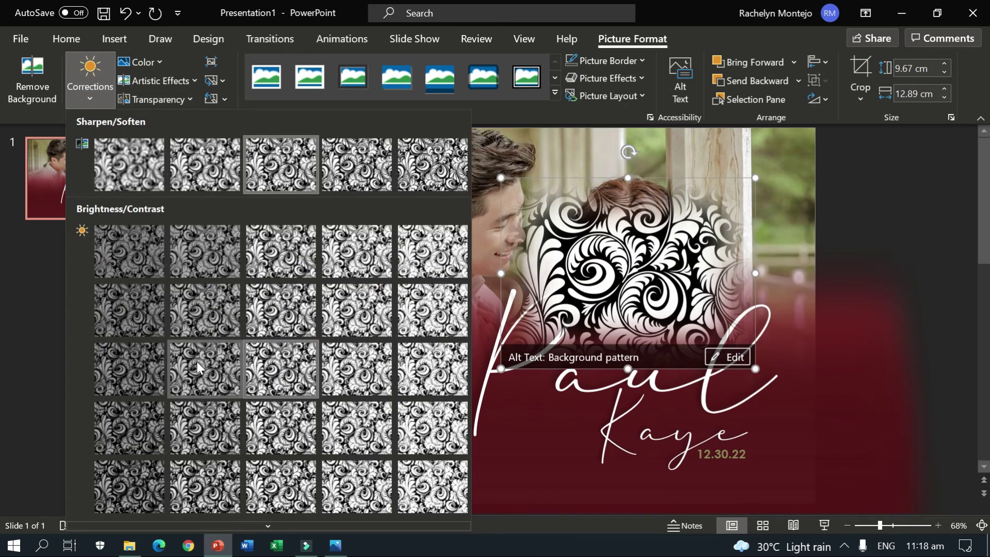
pyautogui.scroll(-1, 212, 375)
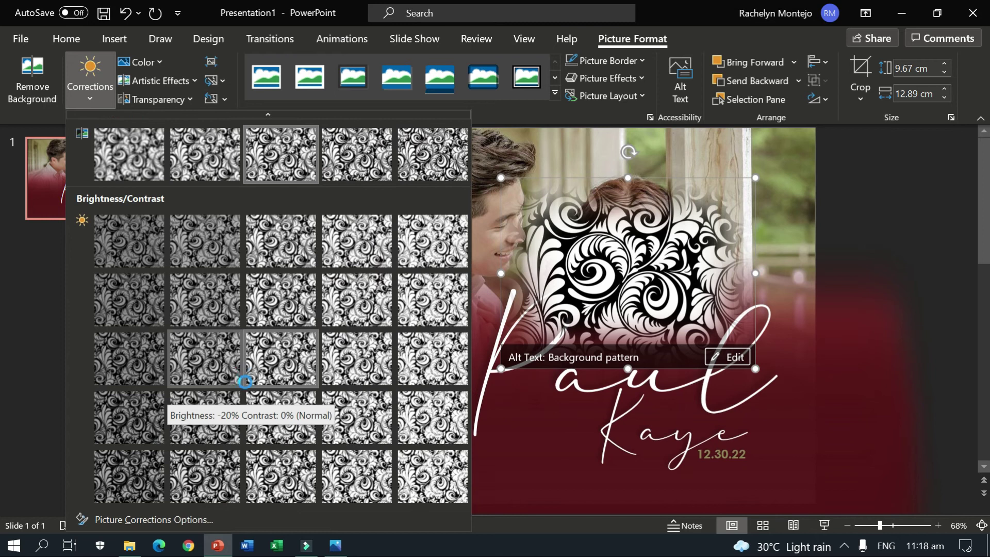
pyautogui.click(161, 519)
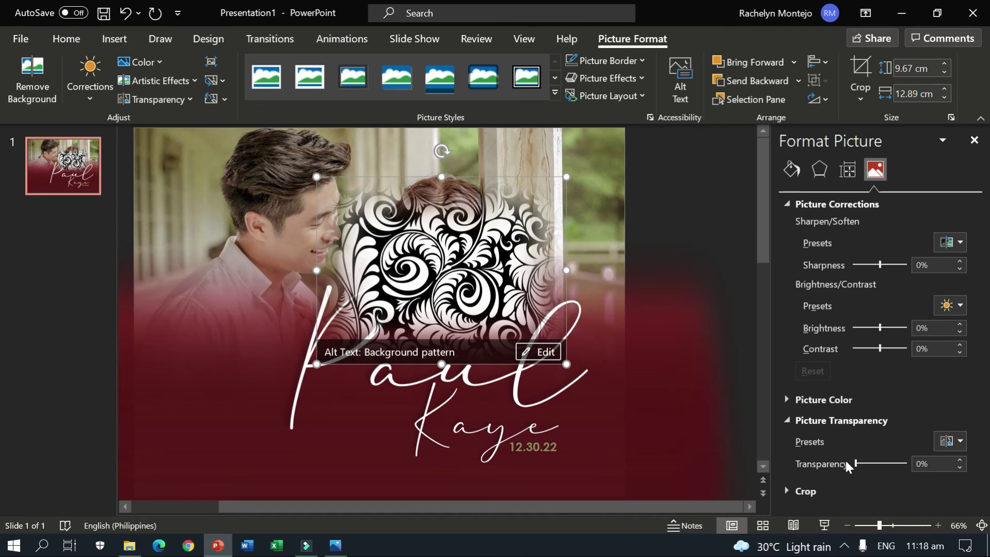
# Set the swirl pattern's transparency to 86%
pyautogui.moveTo(856, 464); pyautogui.dragTo(903, 458)
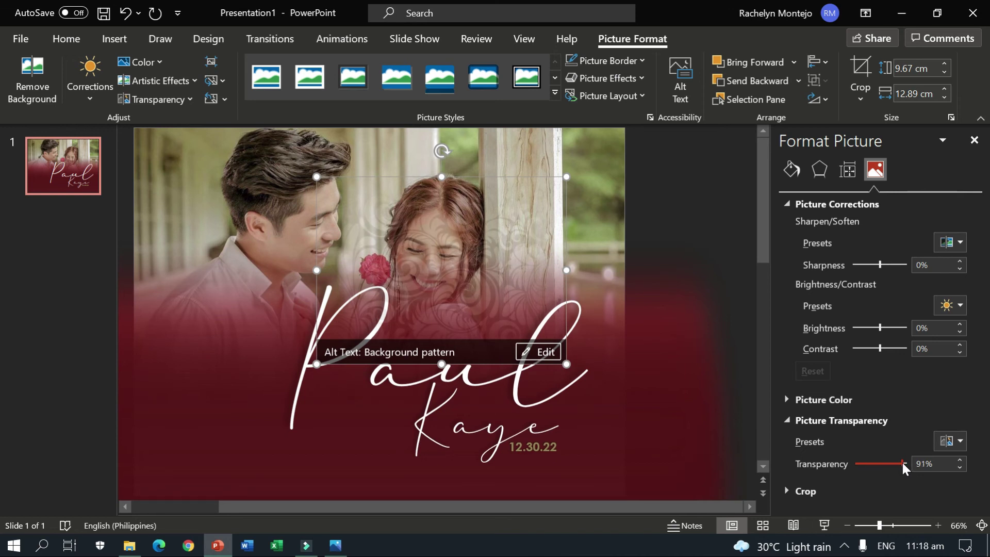
pyautogui.moveTo(896, 464); pyautogui.dragTo(907, 463)
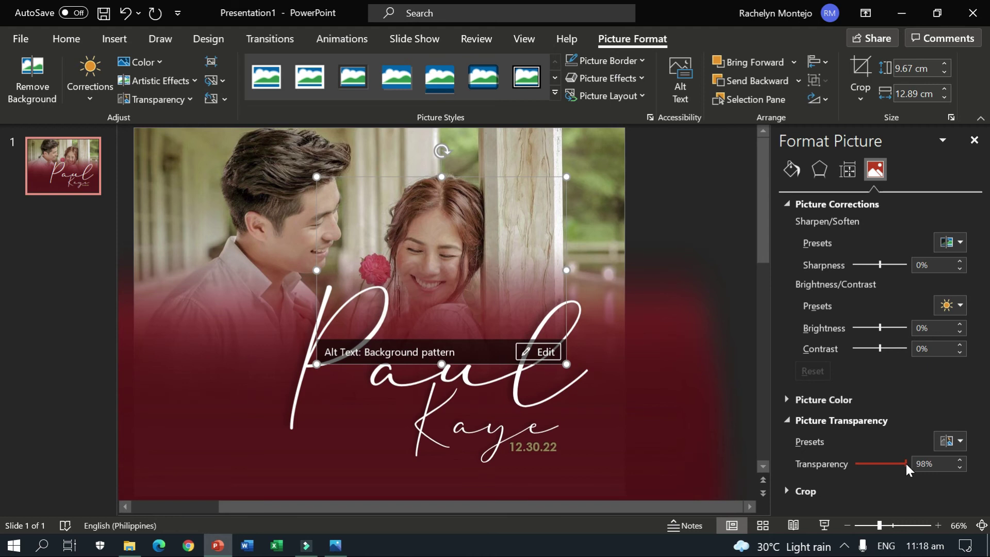
pyautogui.hotkey('ctrl', 'z')
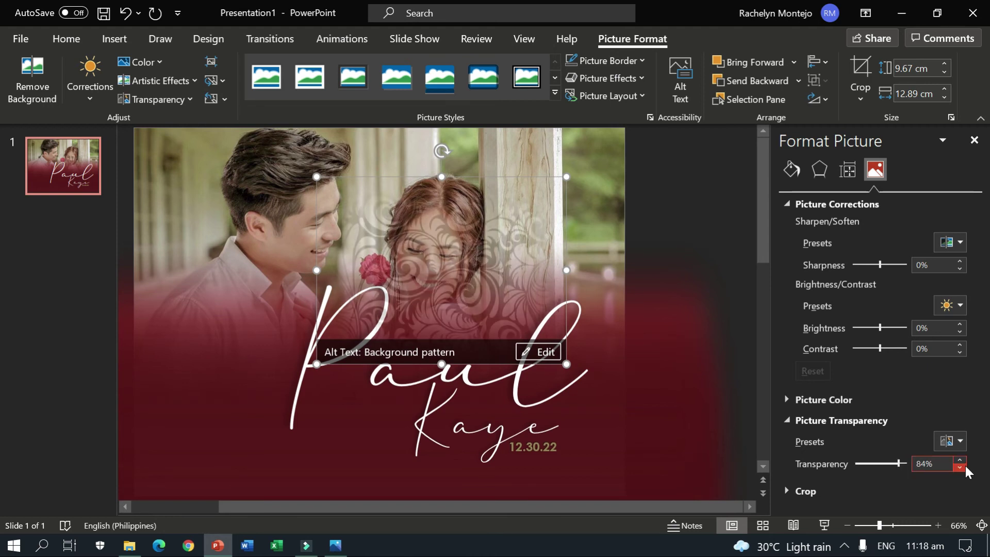
pyautogui.doubleClick(960, 460)
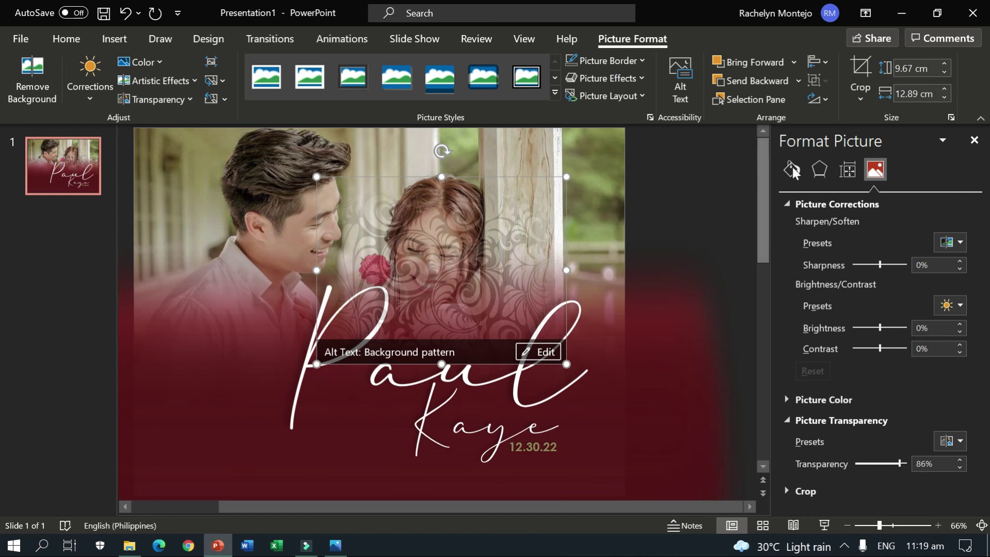
pyautogui.click(974, 141)
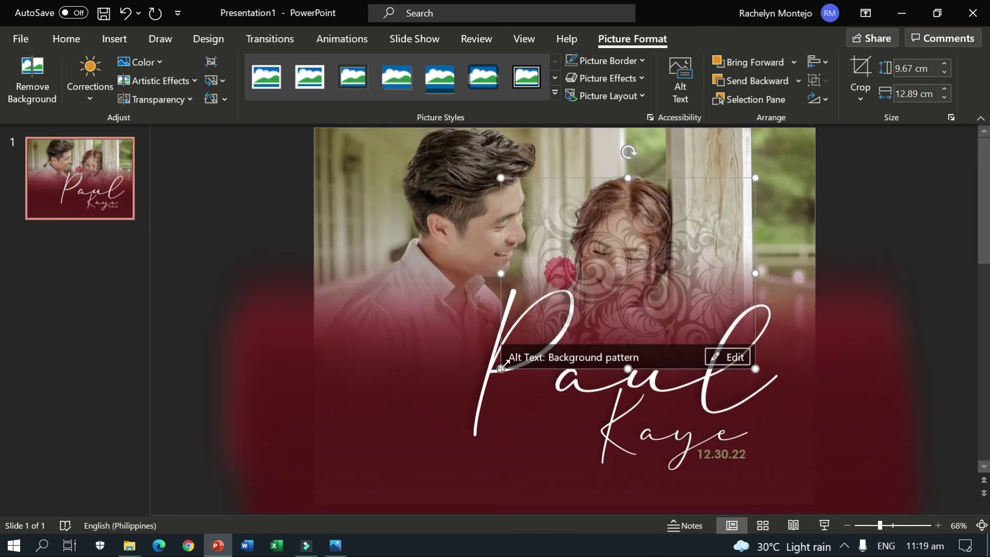
# Enlarge the pattern to 20.42 × 27.23 cm and position it over the slide's right side
pyautogui.moveTo(501, 368); pyautogui.dragTo(332, 462)
pyautogui.moveTo(368, 412); pyautogui.dragTo(645, 403)
pyautogui.click(547, 473)
pyautogui.moveTo(484, 511); pyautogui.dragTo(930, 370)
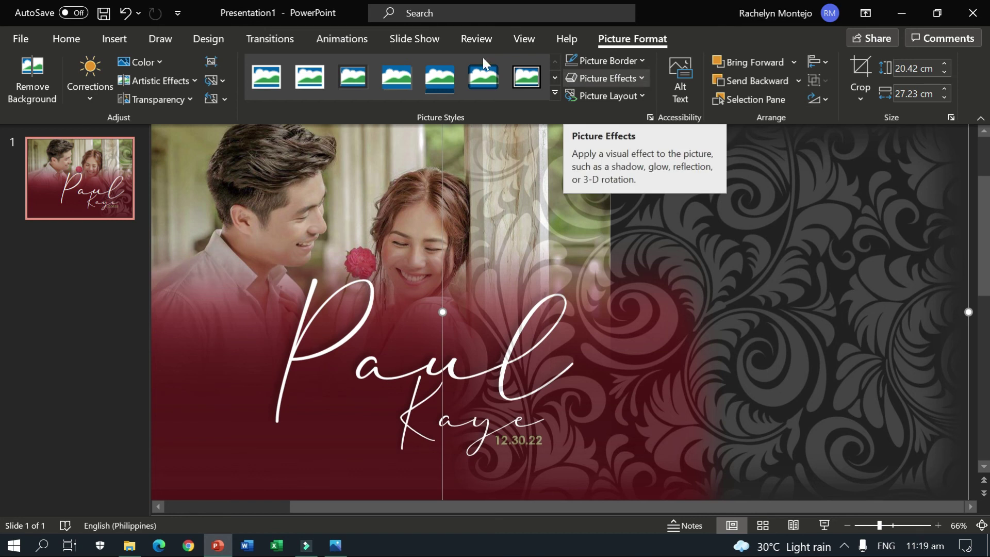
# Raise the pattern's transparency to 96% so only a faint texture remains
pyautogui.click(86, 80)
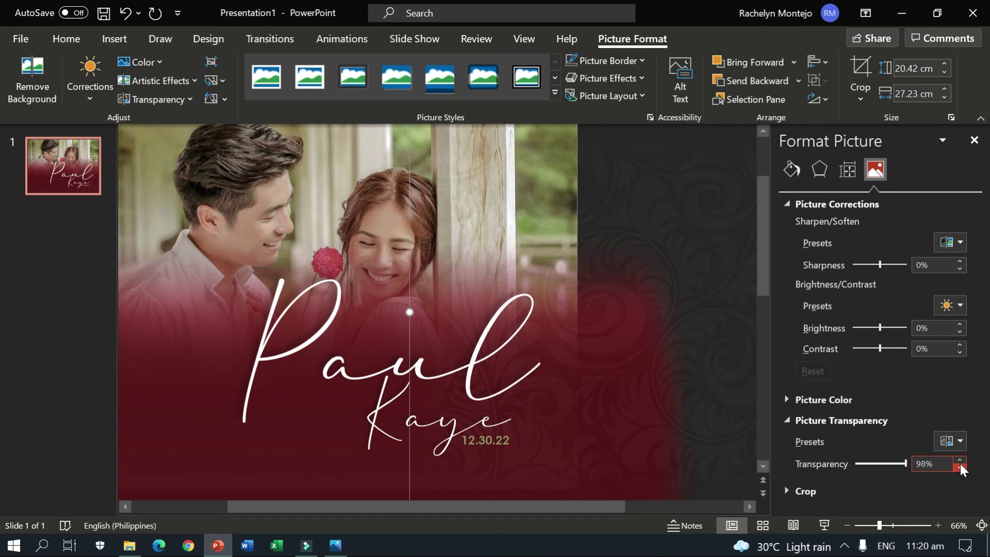
pyautogui.click(960, 466)
pyautogui.click(974, 140)
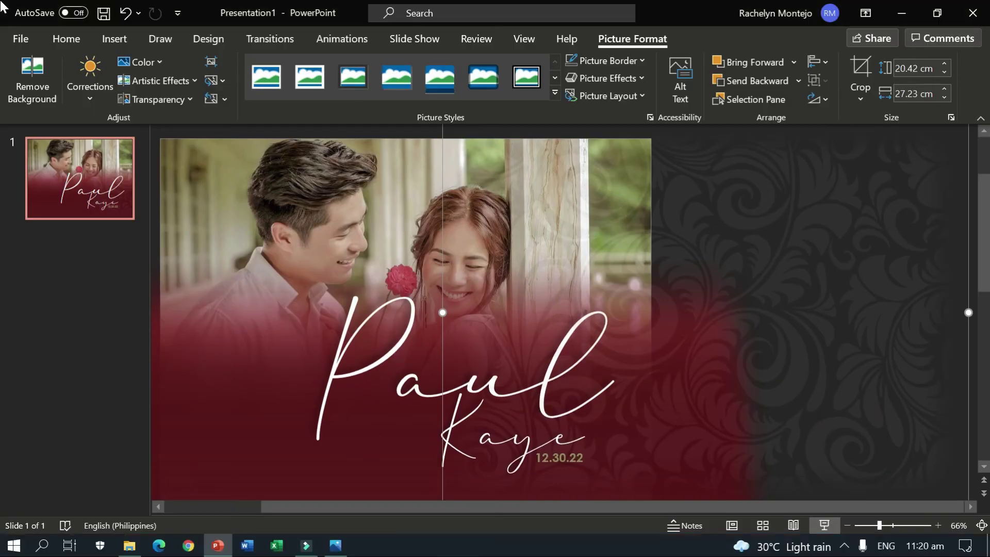
# Use Save As to save the slide as PNG Portable Network Graphics Format to the Desktop
pyautogui.click(17, 39)
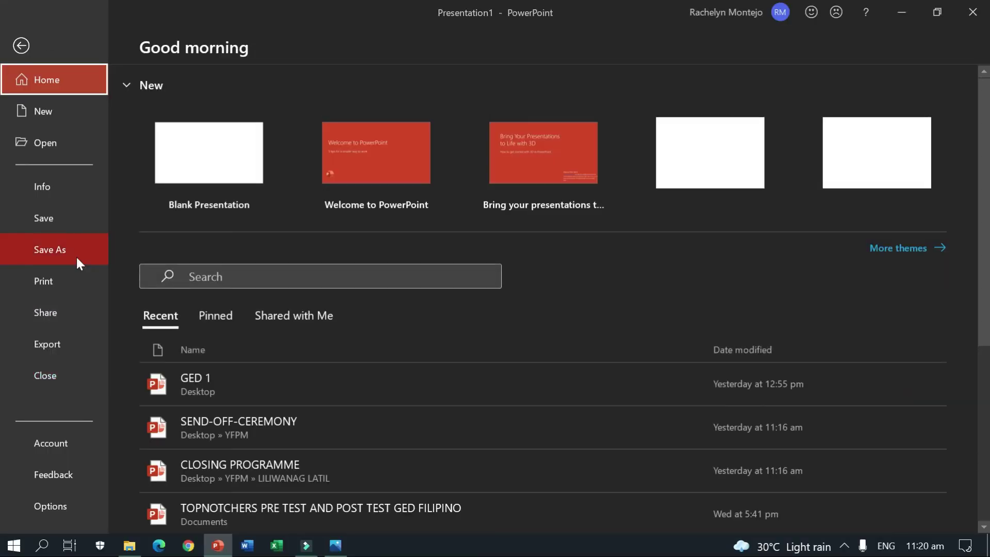
pyautogui.click(72, 250)
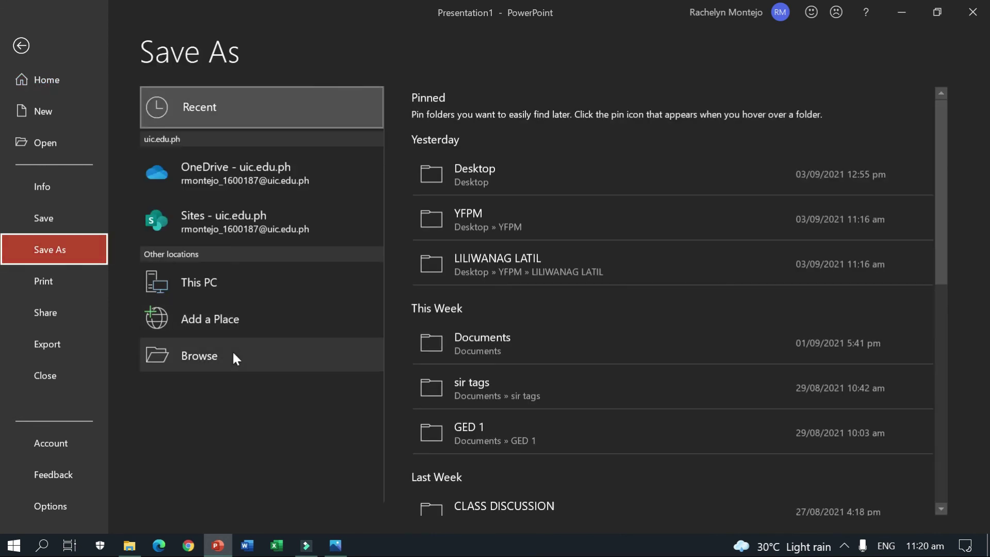
pyautogui.click(234, 354)
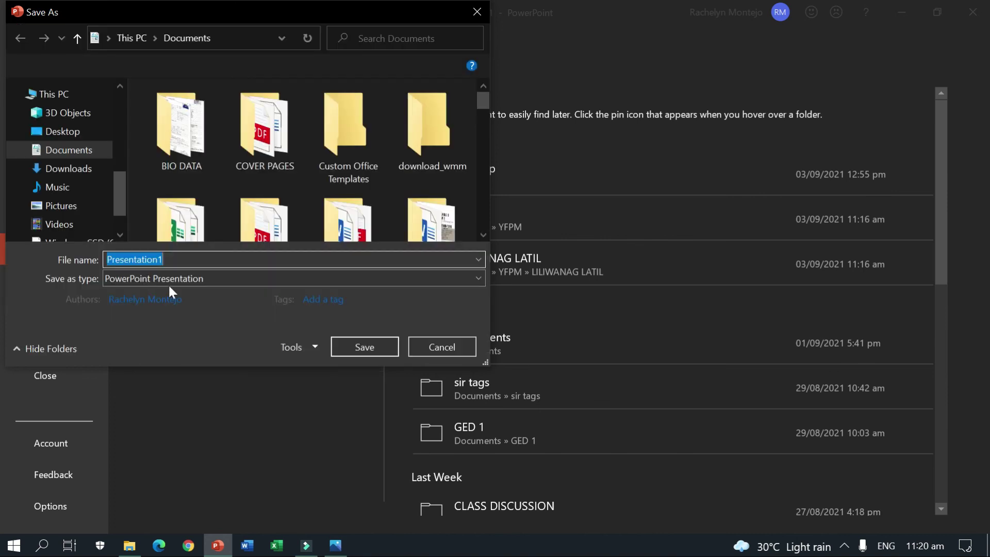
pyautogui.click(173, 279)
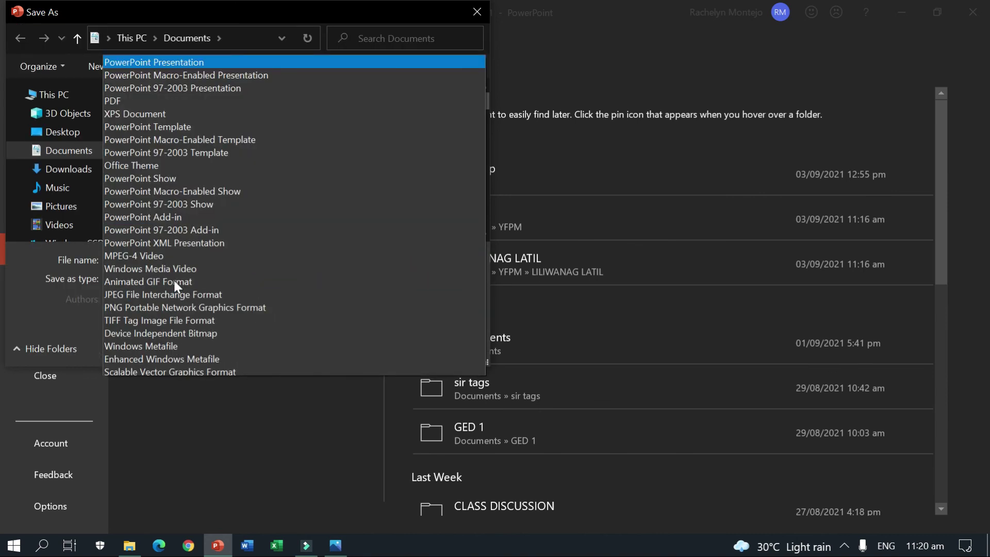
pyautogui.click(156, 253)
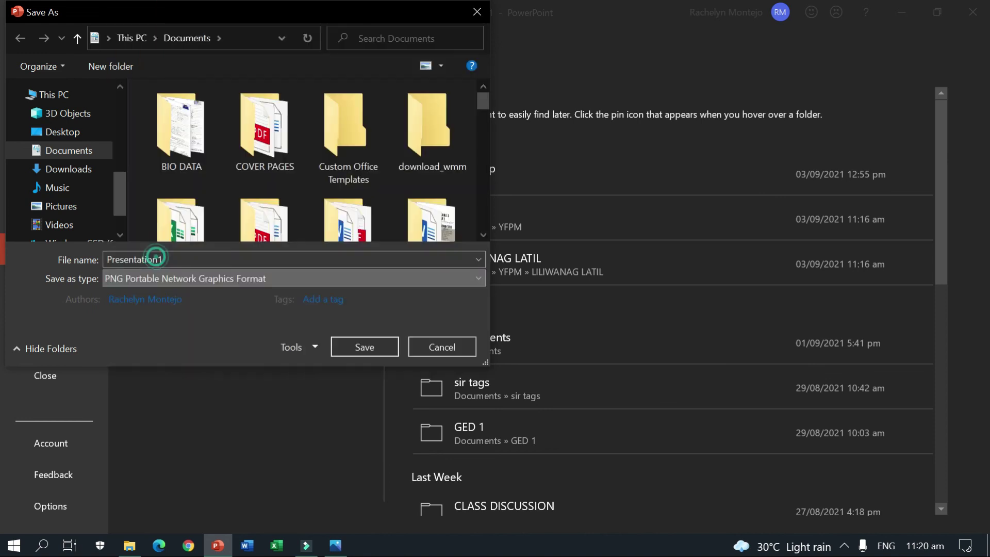
pyautogui.click(97, 130)
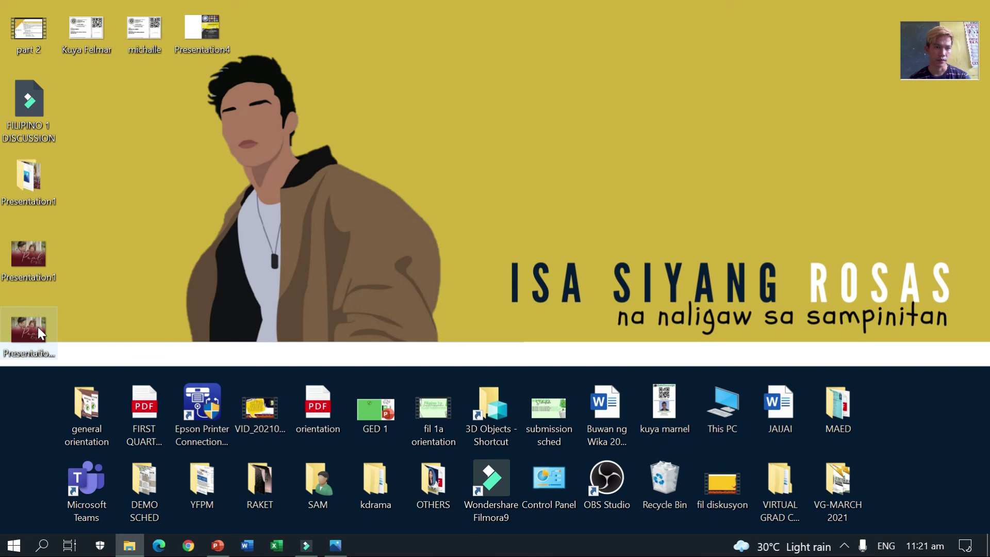
# Open Presentation1111.png from the desktop in Photos and maximize the window
pyautogui.doubleClick(38, 327)
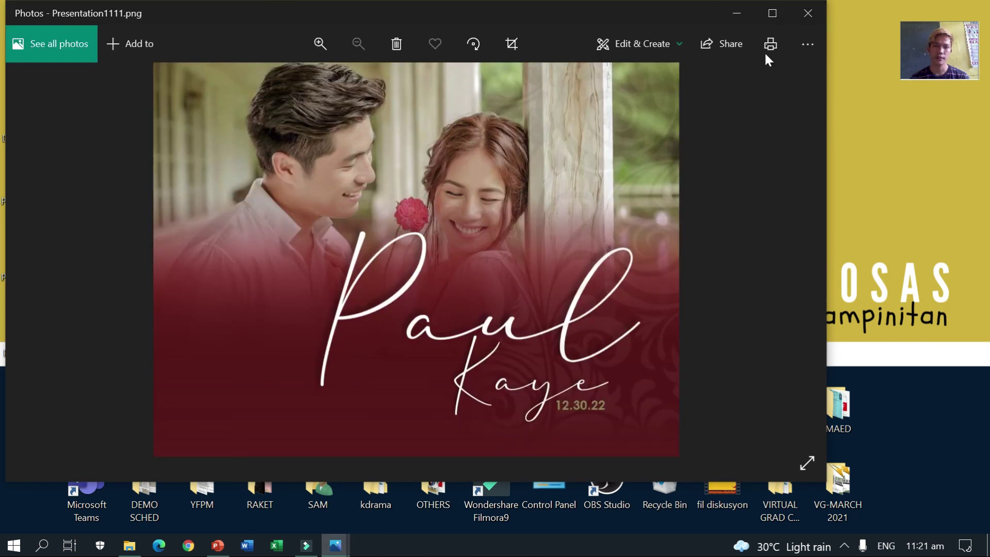
pyautogui.click(773, 13)
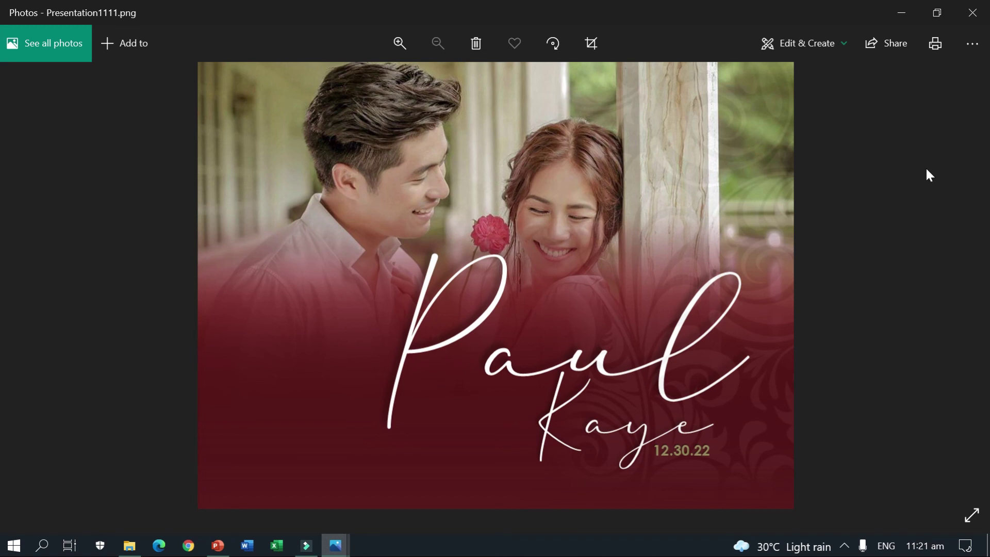